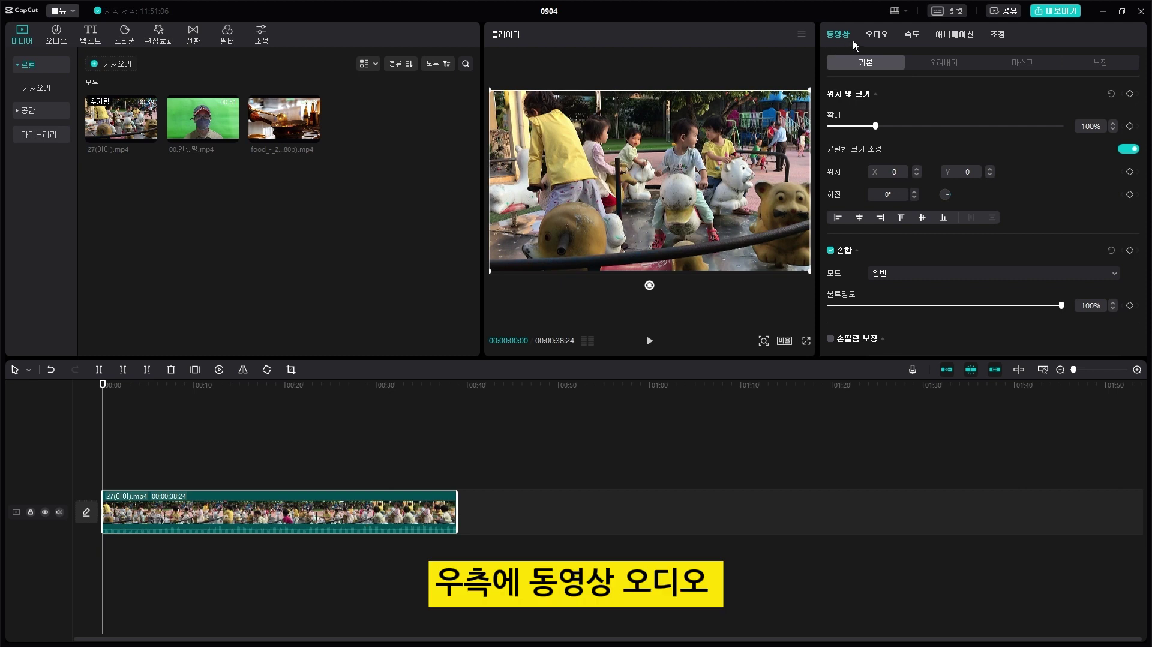
# Open the 27(아이).mp4 clip's standard speed settings and set its playback speed to 2.0x
pyautogui.click(915, 39)
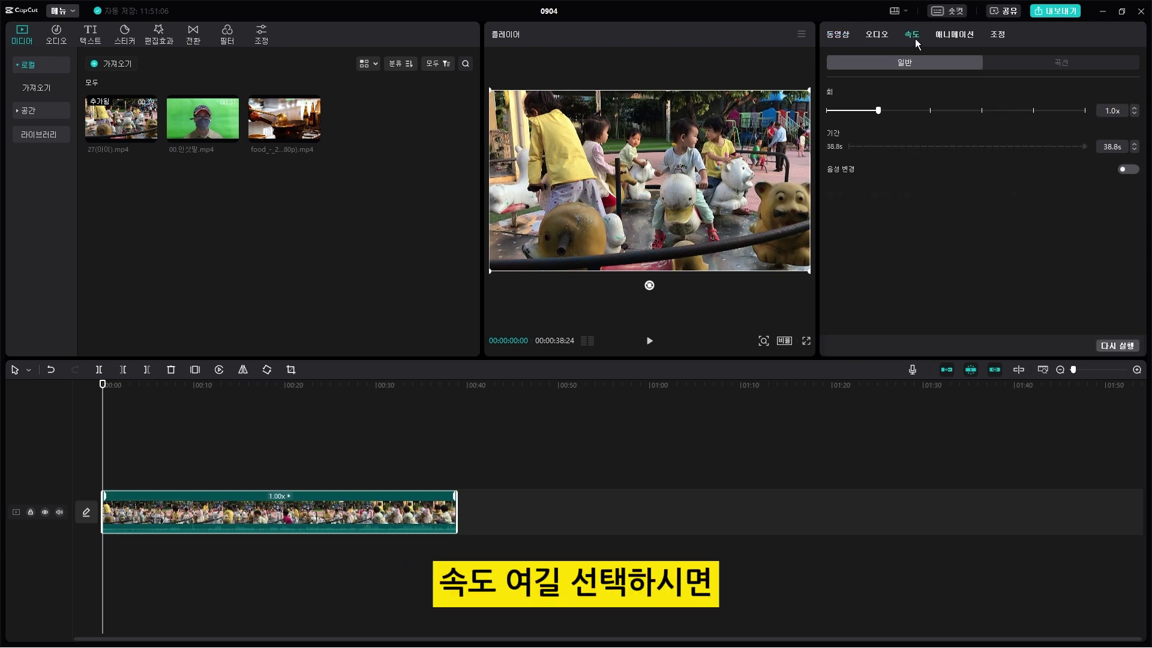
pyautogui.click(1066, 60)
pyautogui.click(939, 60)
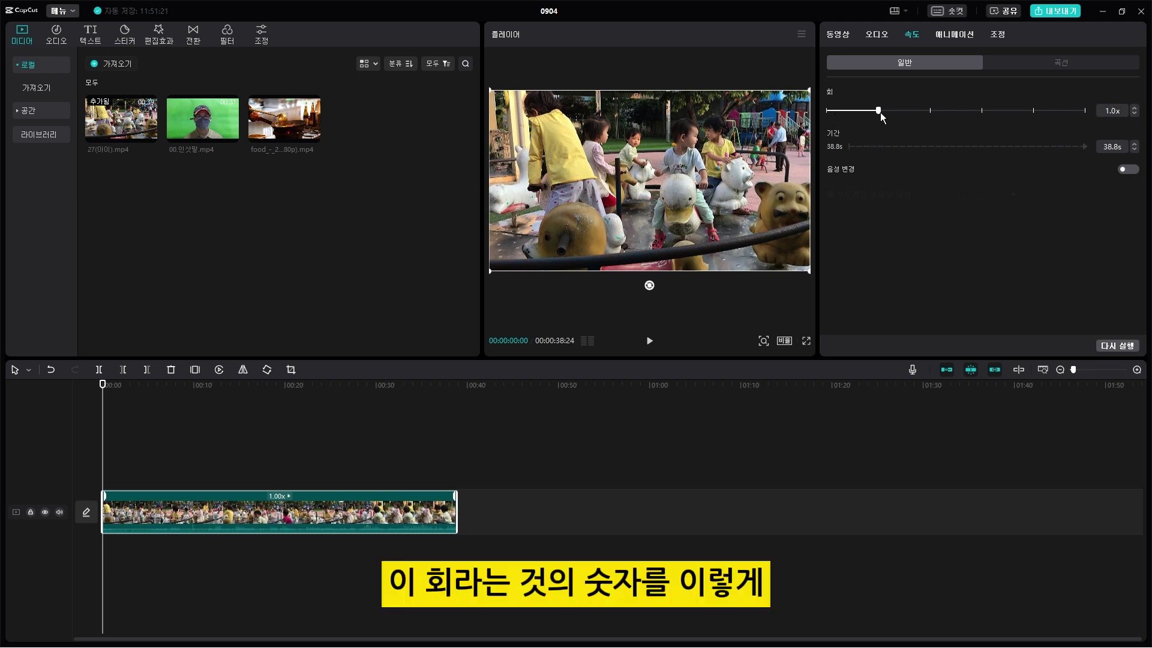
pyautogui.moveTo(880, 113); pyautogui.dragTo(929, 112)
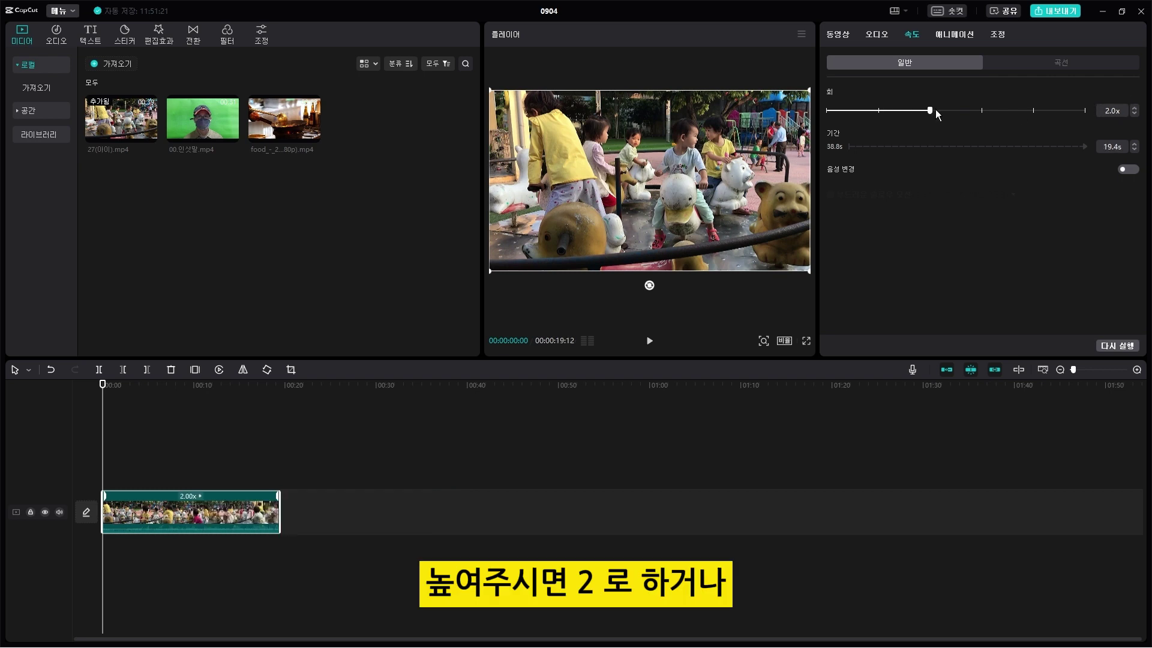
pyautogui.moveTo(937, 113)
pyautogui.mouseDown()
pyautogui.moveTo(983, 114)
pyautogui.moveTo(932, 112)
pyautogui.mouseUp()
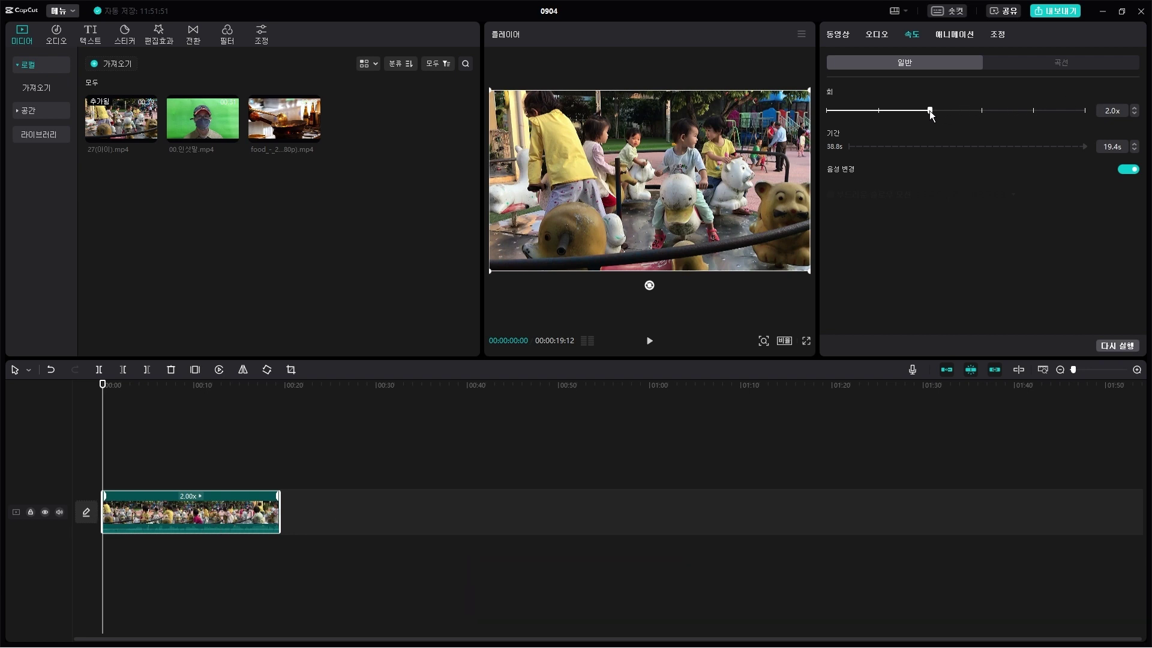
# Try the clip at 1.0x, 2.0x, 5.0x and 0.7x speed, and return it to 1.0x
pyautogui.moveTo(931, 111); pyautogui.dragTo(878, 111)
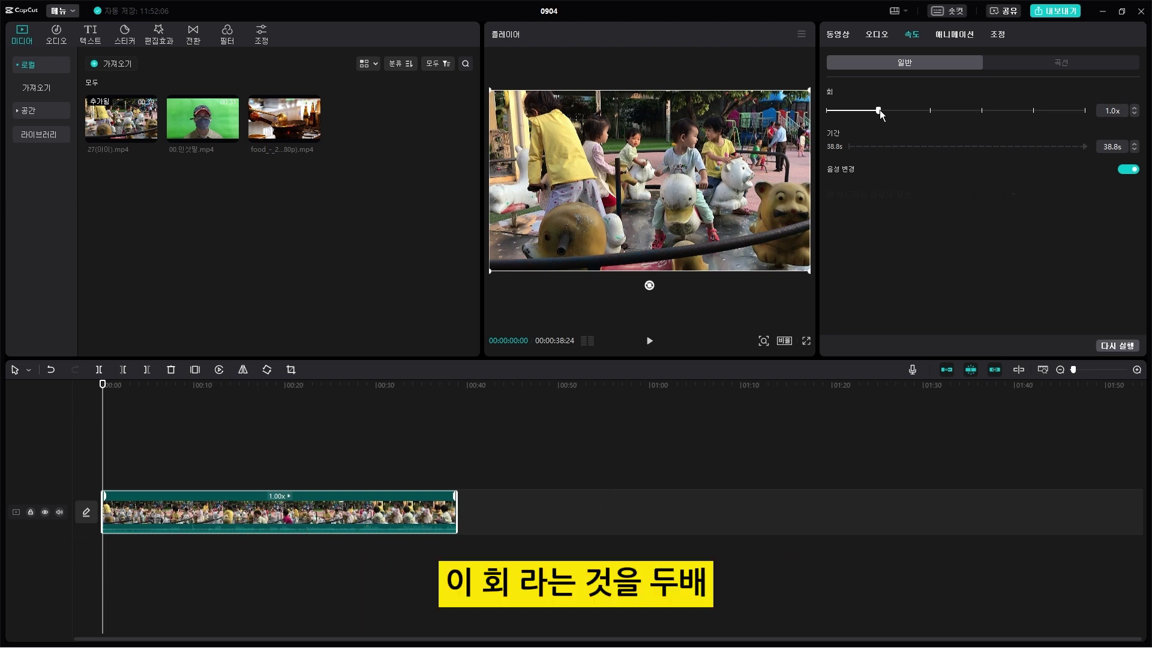
pyautogui.moveTo(934, 110); pyautogui.dragTo(930, 110)
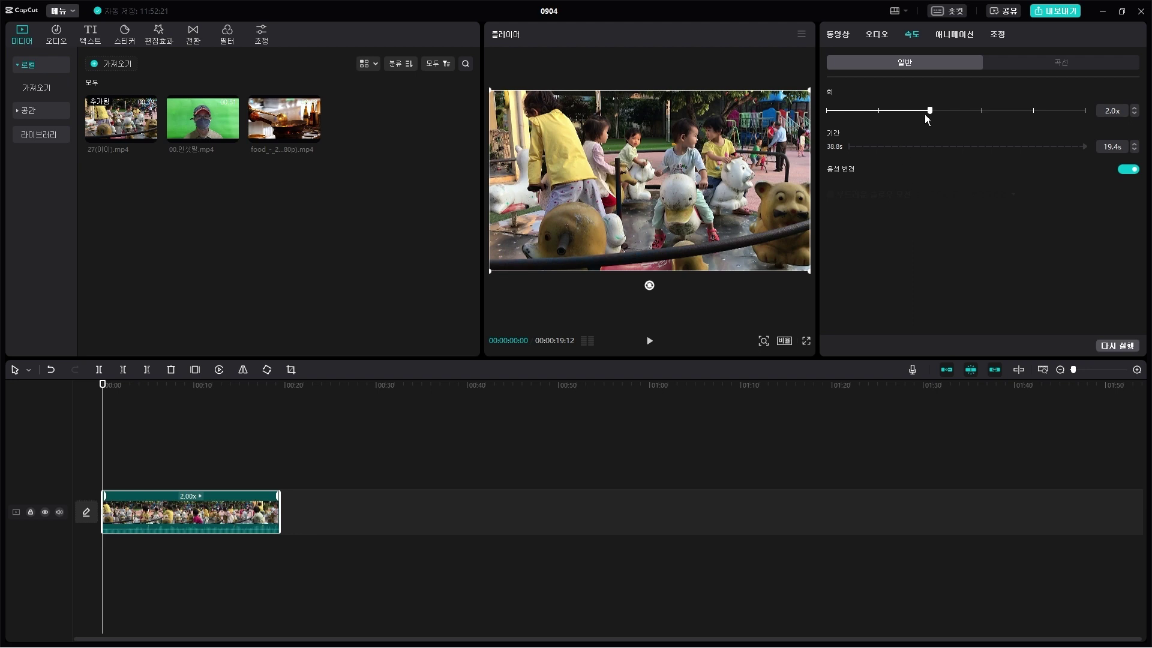
pyautogui.moveTo(945, 108); pyautogui.dragTo(980, 109)
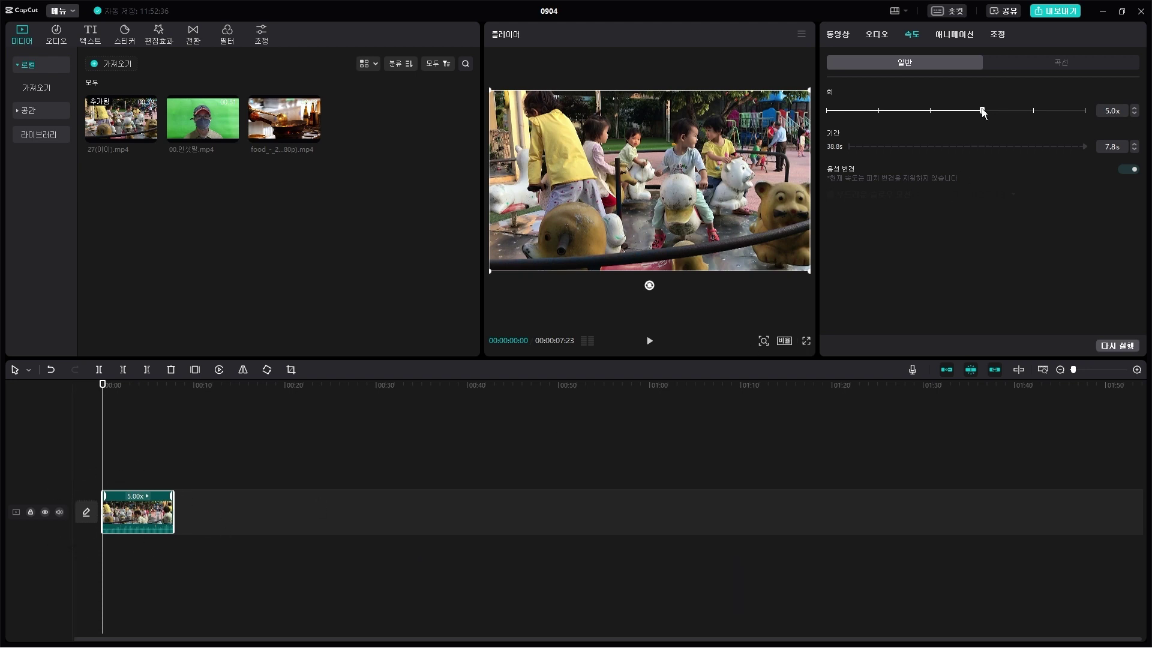
pyautogui.moveTo(981, 108); pyautogui.dragTo(860, 113)
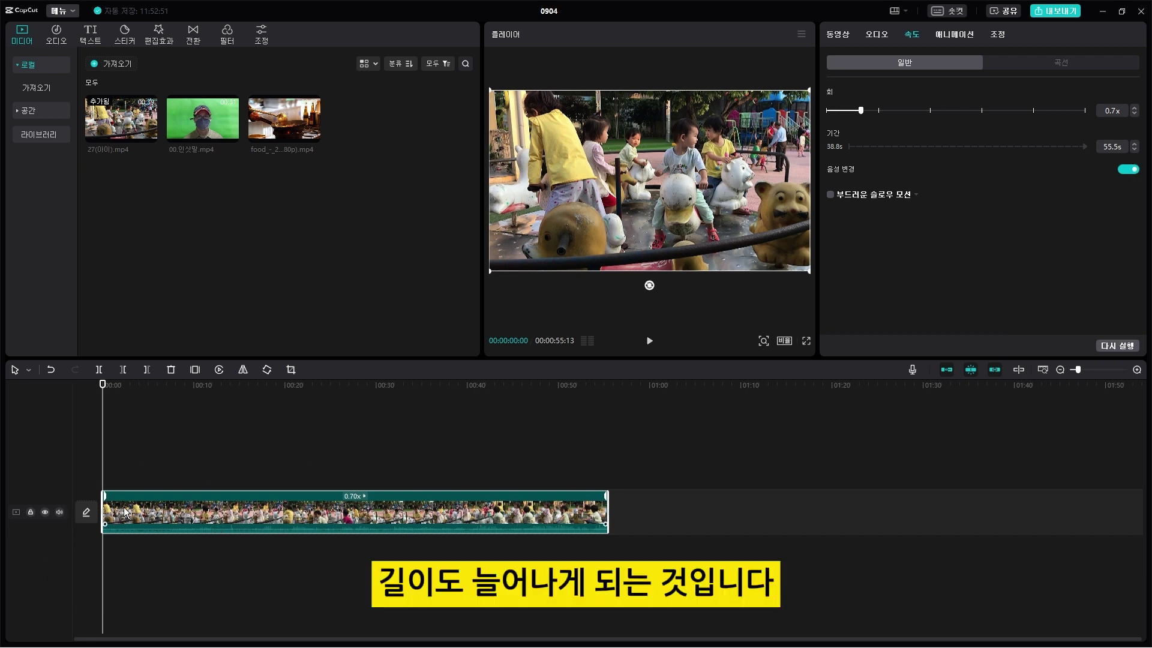
pyautogui.moveTo(861, 111); pyautogui.dragTo(876, 110)
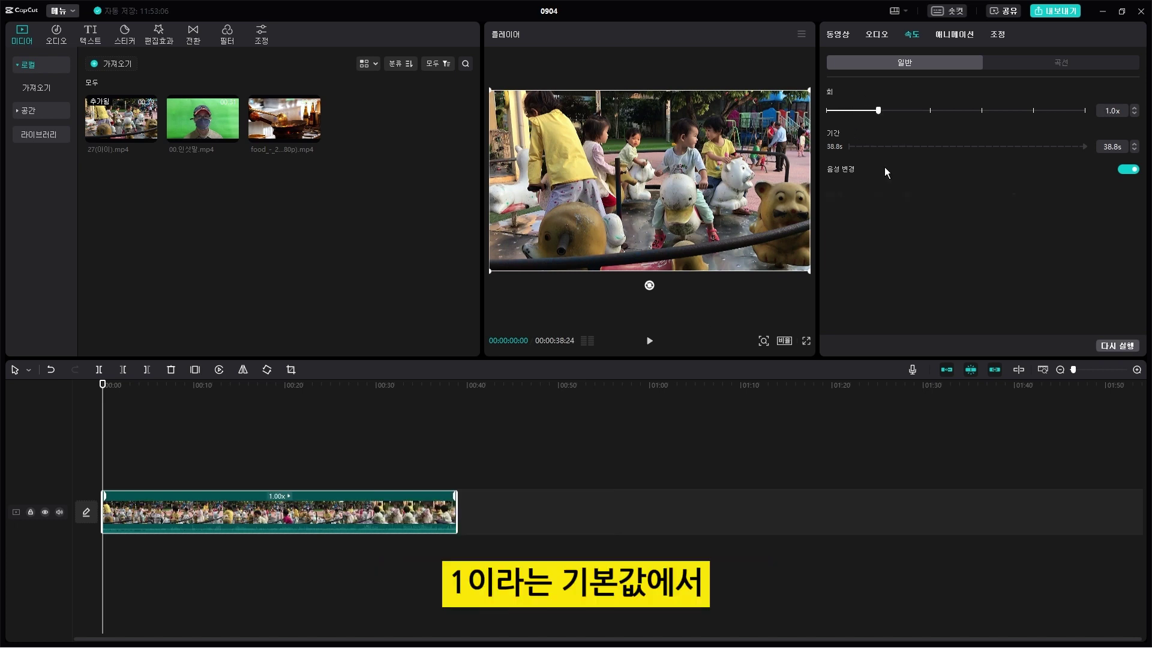
# Preview the clip at its normal 1.0x speed and return the playhead to the start
pyautogui.click(649, 340)
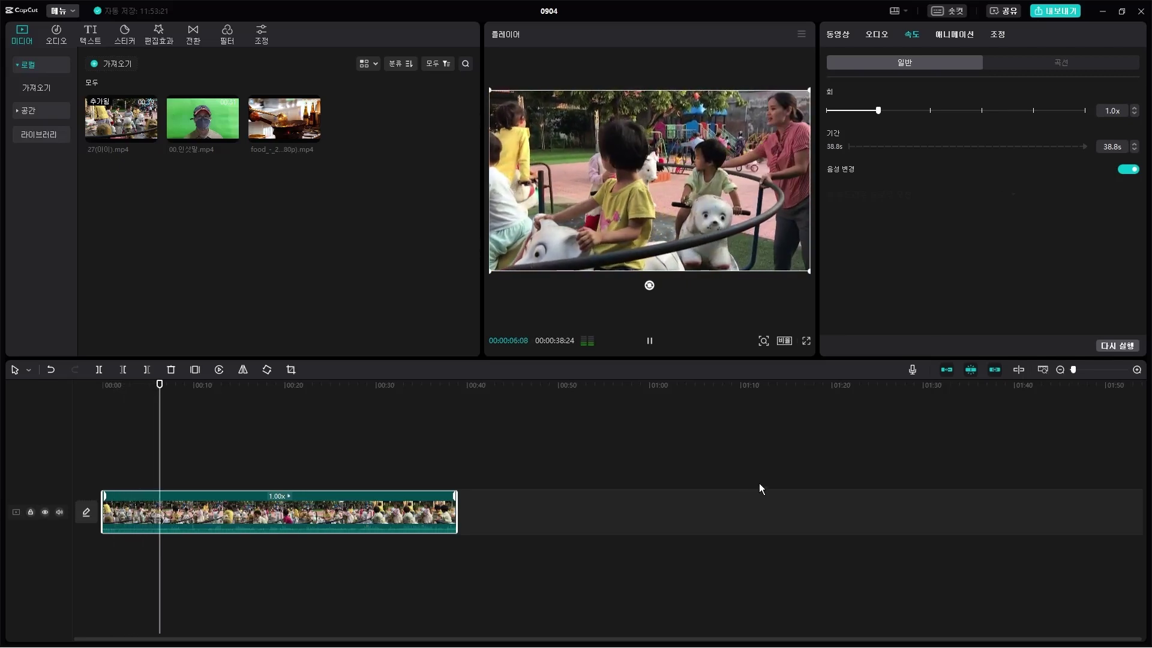
pyautogui.press('space')
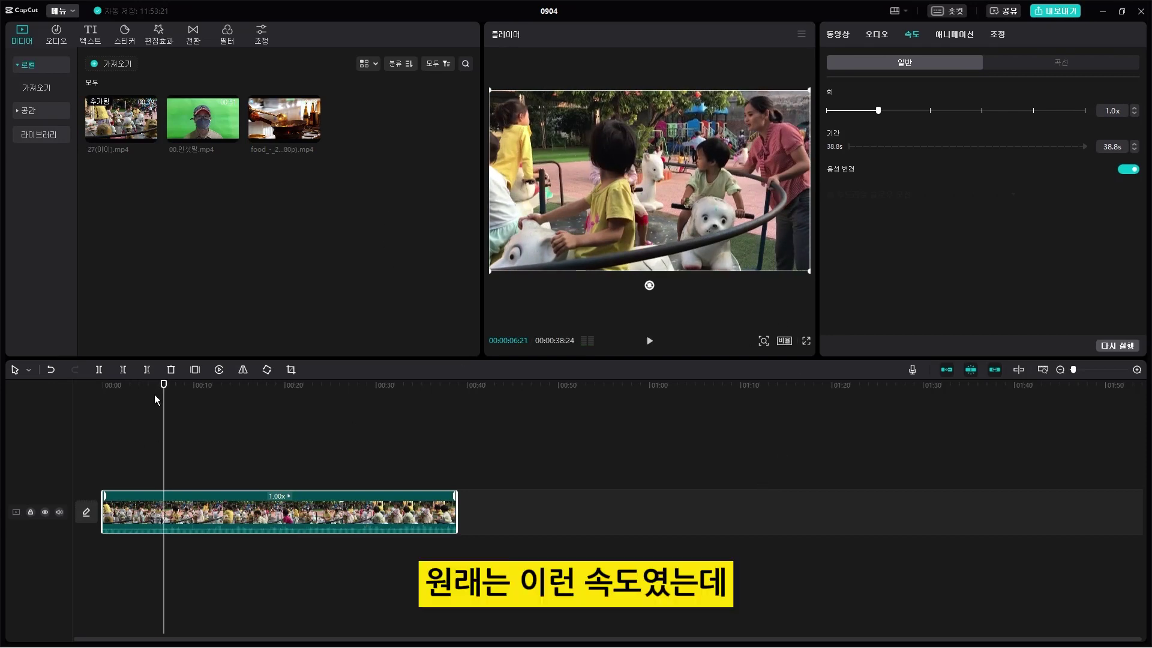
pyautogui.click(103, 385)
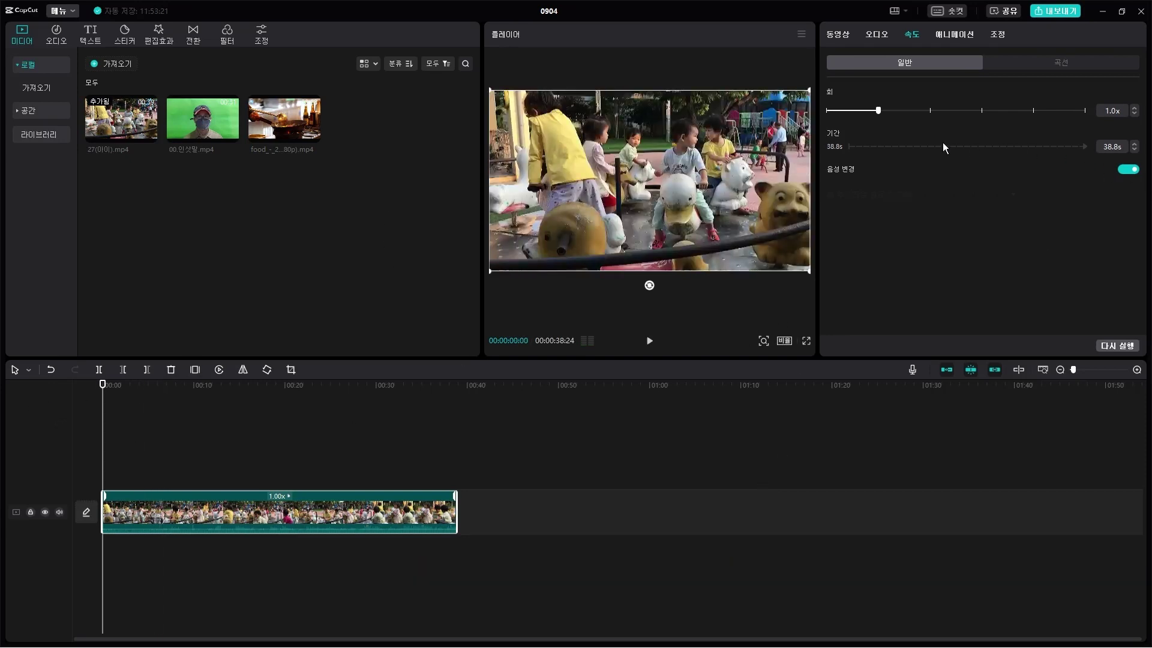
# Set the clip's playback speed to 2.0x and preview it from the start
pyautogui.moveTo(879, 112); pyautogui.dragTo(928, 112)
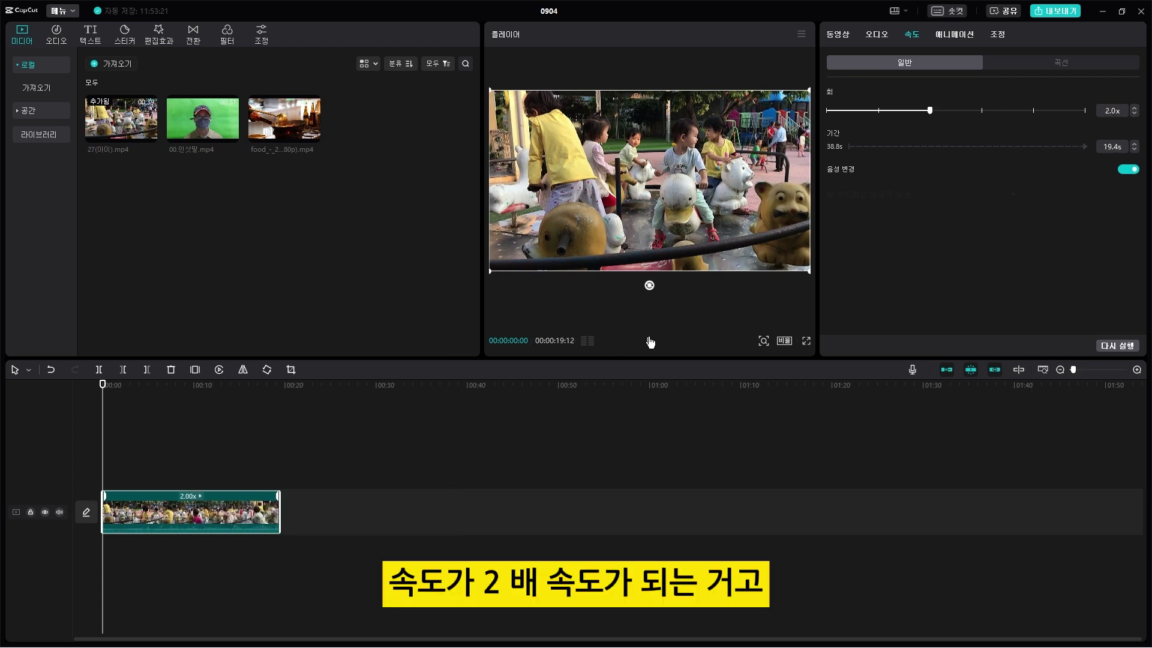
pyautogui.press('space')
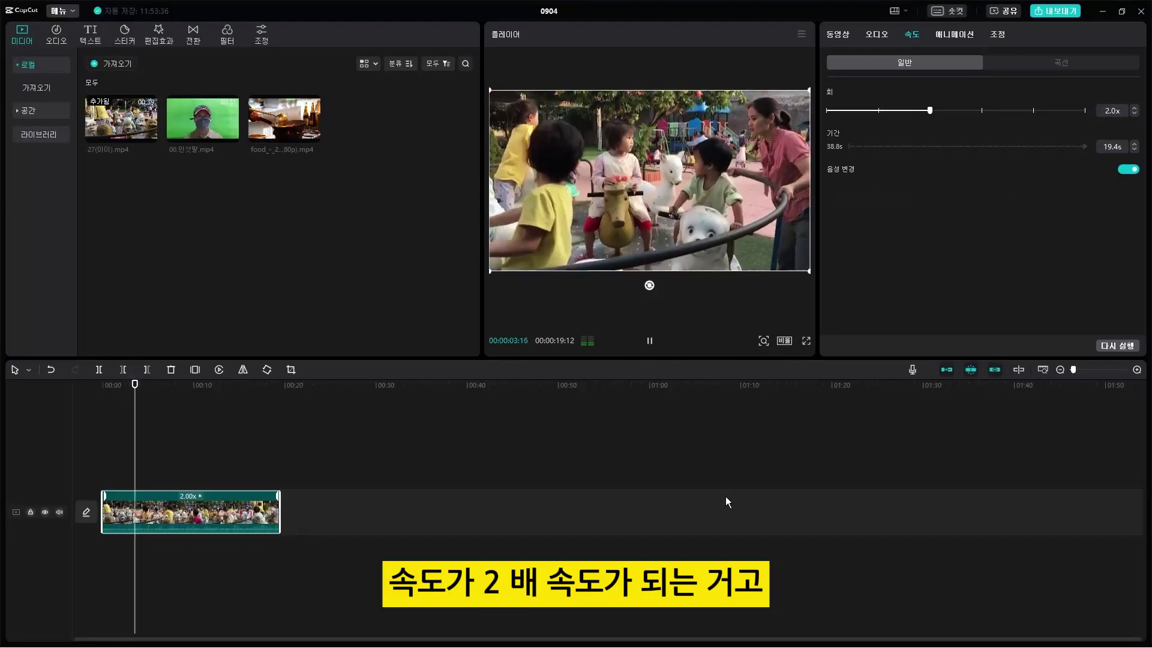
pyautogui.click(930, 110)
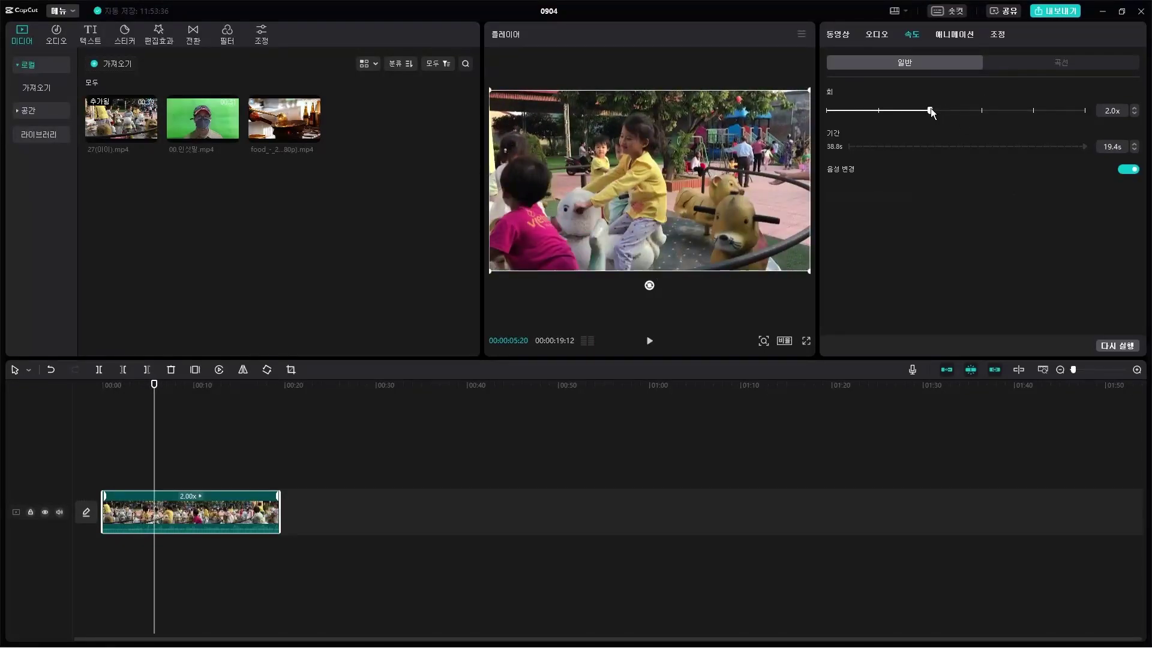
# Raise the clip's playback speed to 5.0x and preview the faster motion
pyautogui.moveTo(931, 110); pyautogui.dragTo(982, 110)
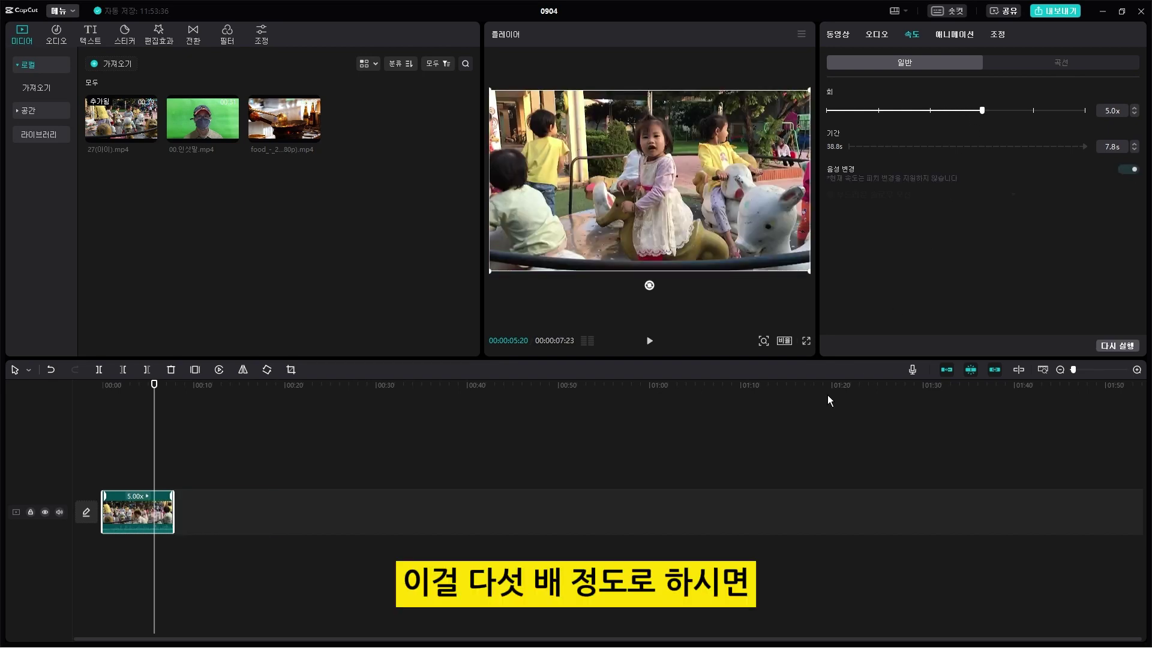
pyautogui.press('space')
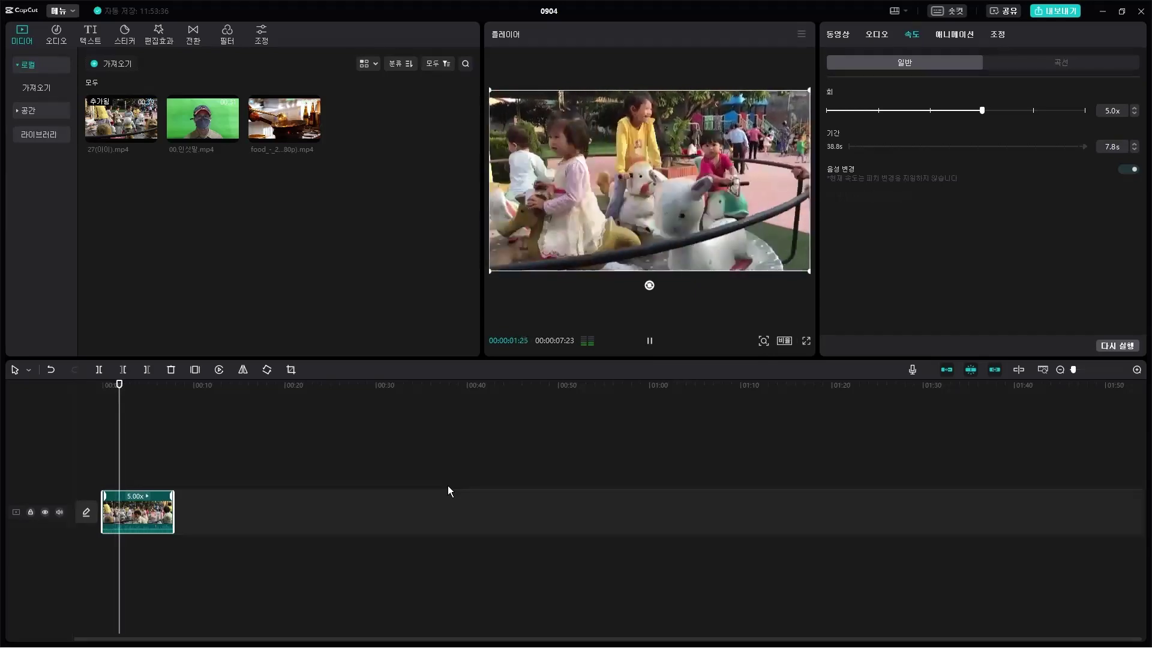
pyautogui.press('space')
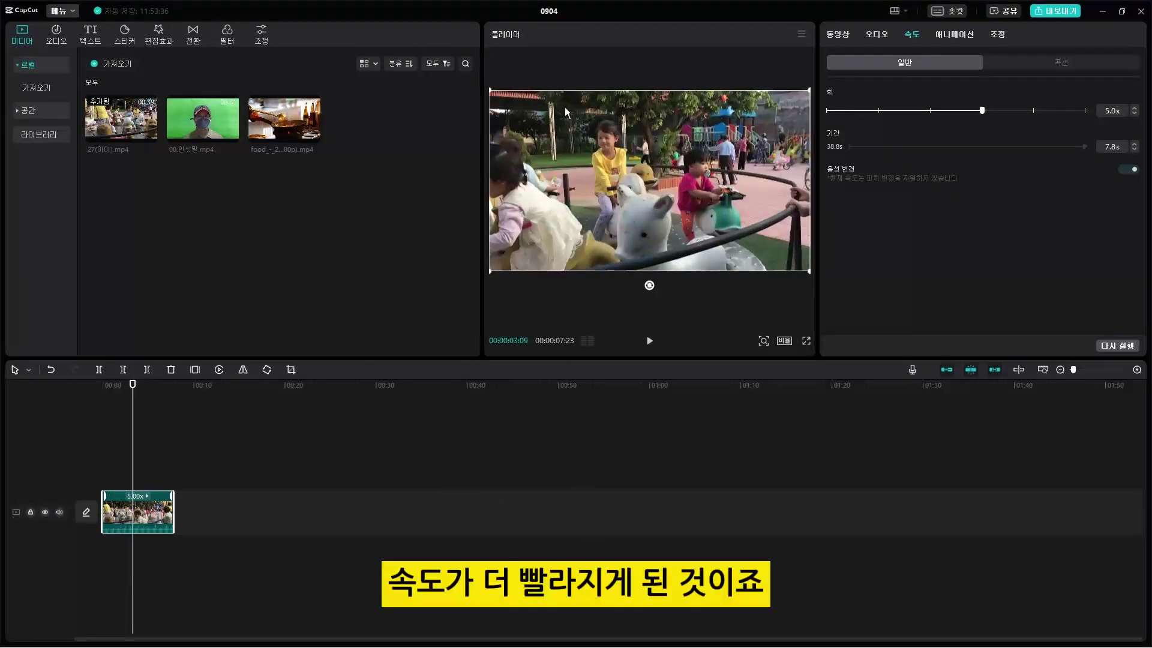
# Slow the clip down to 0.6x and preview it from the beginning of the timeline
pyautogui.moveTo(981, 110); pyautogui.dragTo(855, 121)
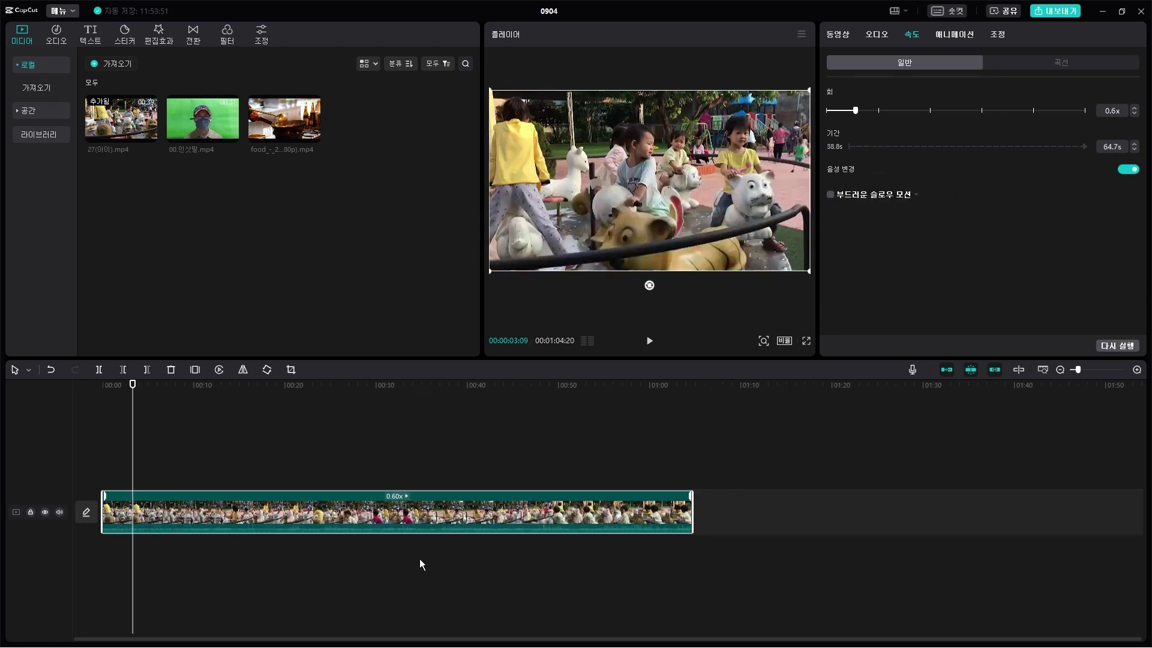
pyautogui.moveTo(121, 385); pyautogui.dragTo(39, 400)
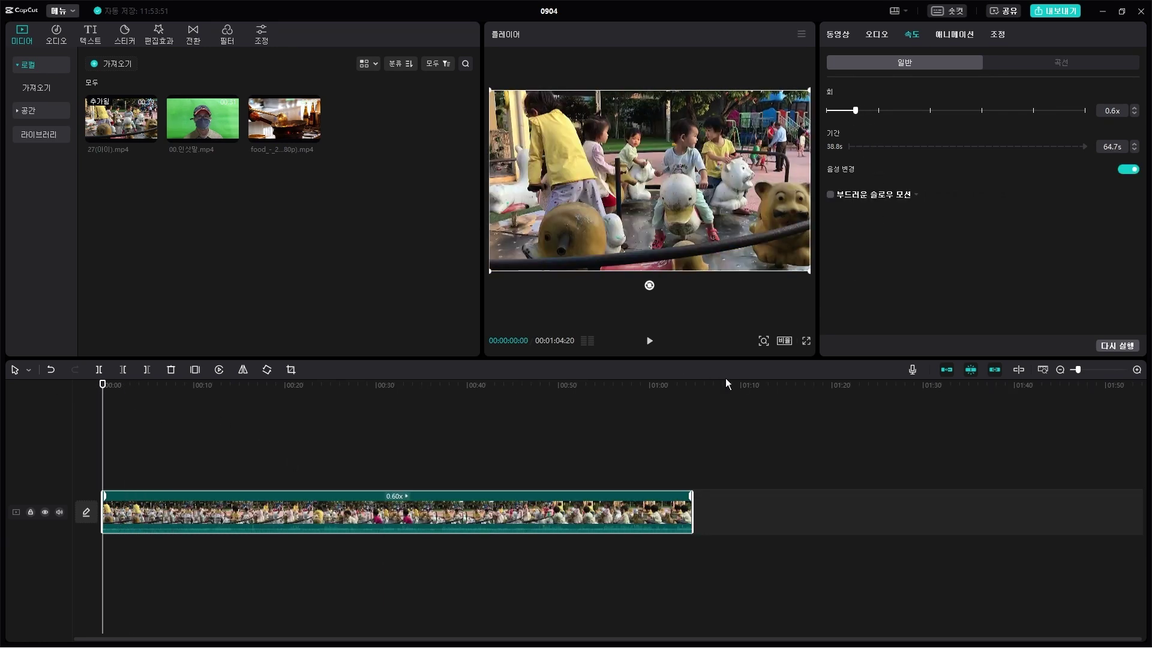
pyautogui.click(649, 341)
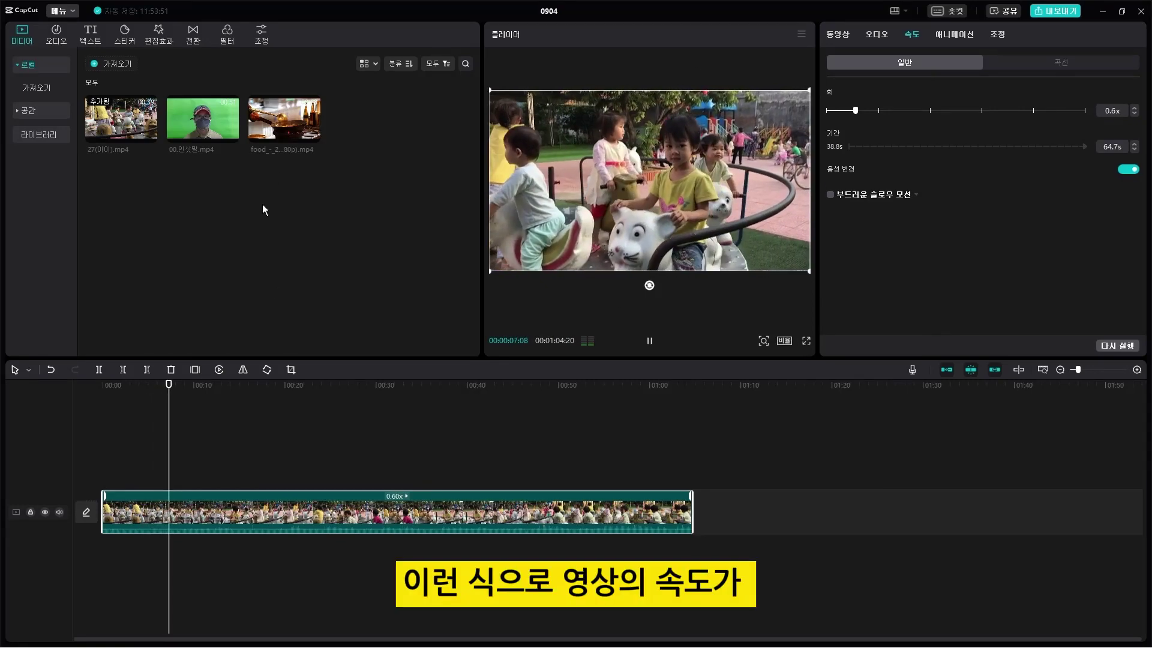
pyautogui.press('space')
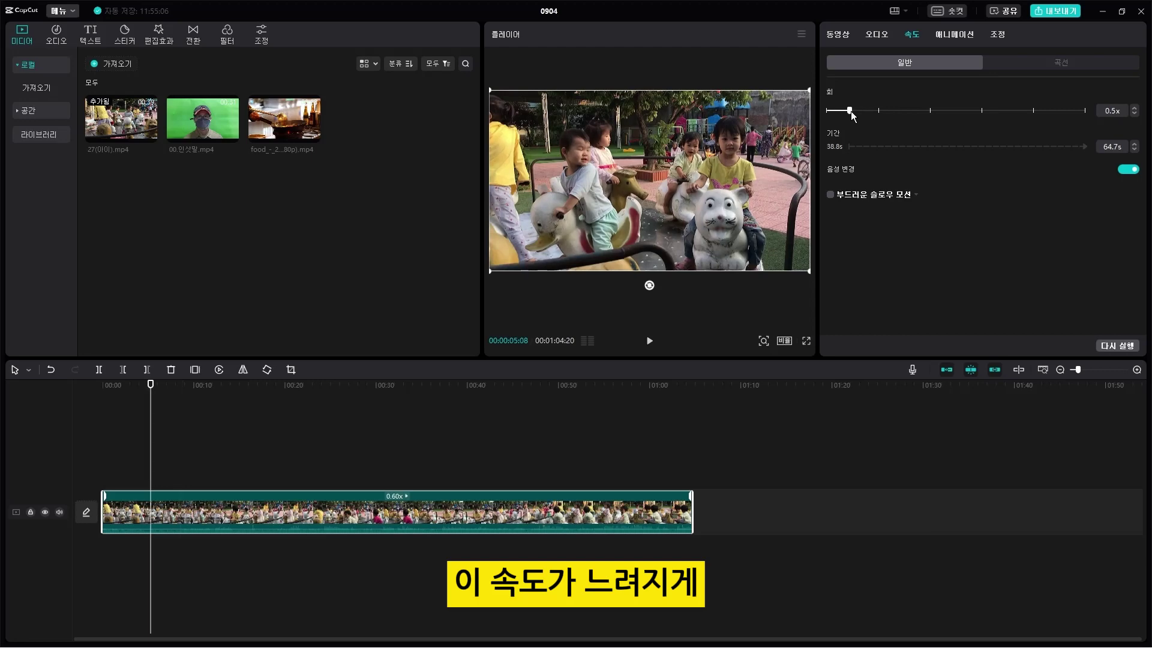
# Set the clip's speed to 0.8x, enable smooth slow motion with the frame blending (프레임 혼합) method, and play it
pyautogui.moveTo(851, 111)
pyautogui.mouseDown()
pyautogui.moveTo(934, 111)
pyautogui.moveTo(867, 123)
pyautogui.mouseUp()
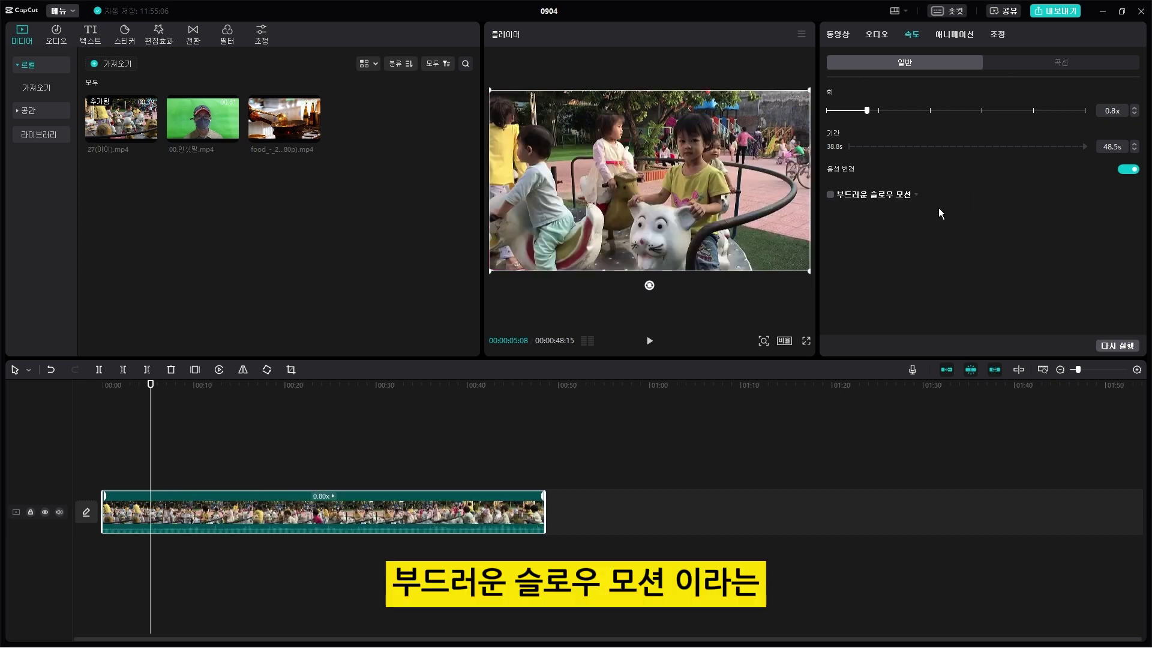
pyautogui.click(832, 195)
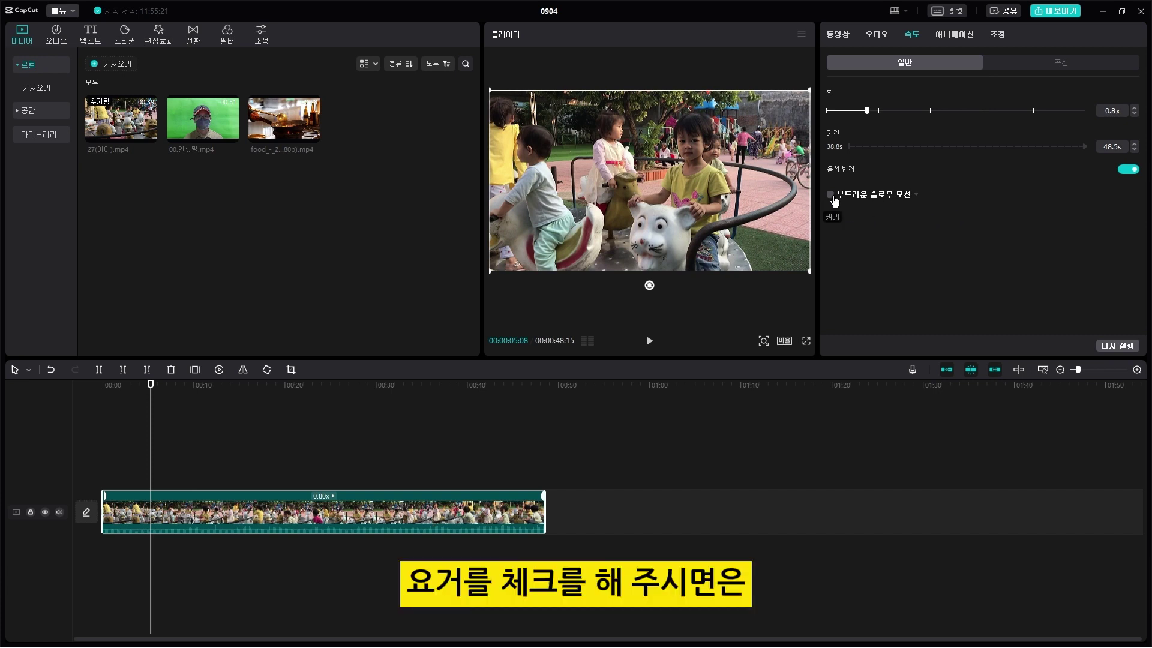
pyautogui.click(888, 214)
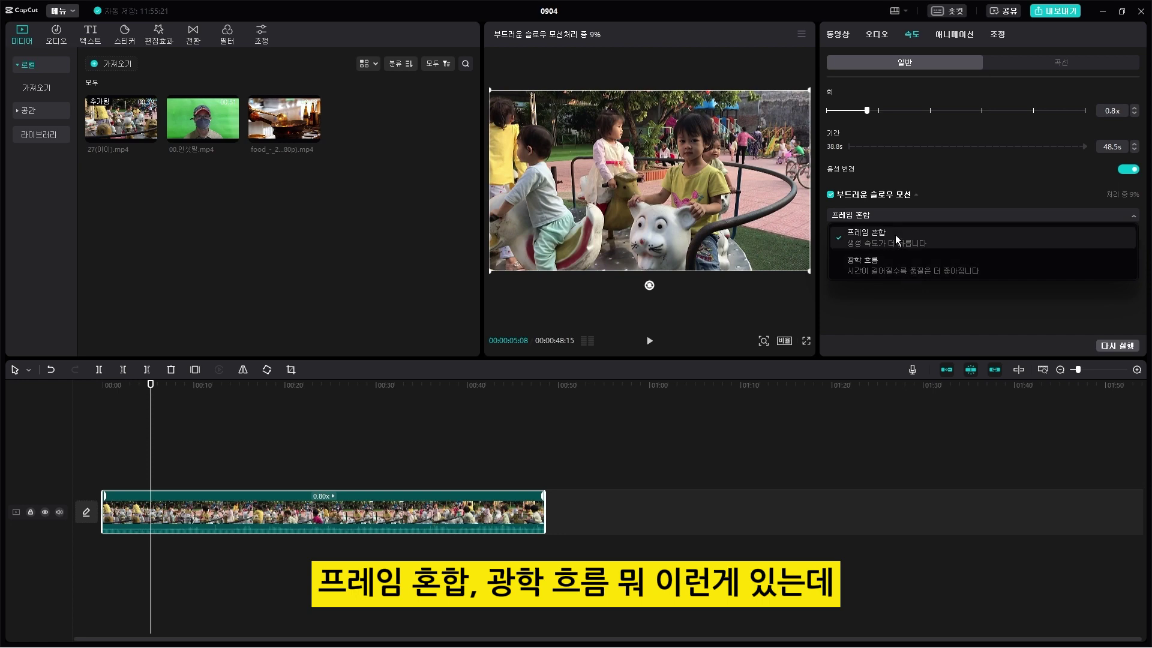
pyautogui.click(893, 236)
pyautogui.press('space')
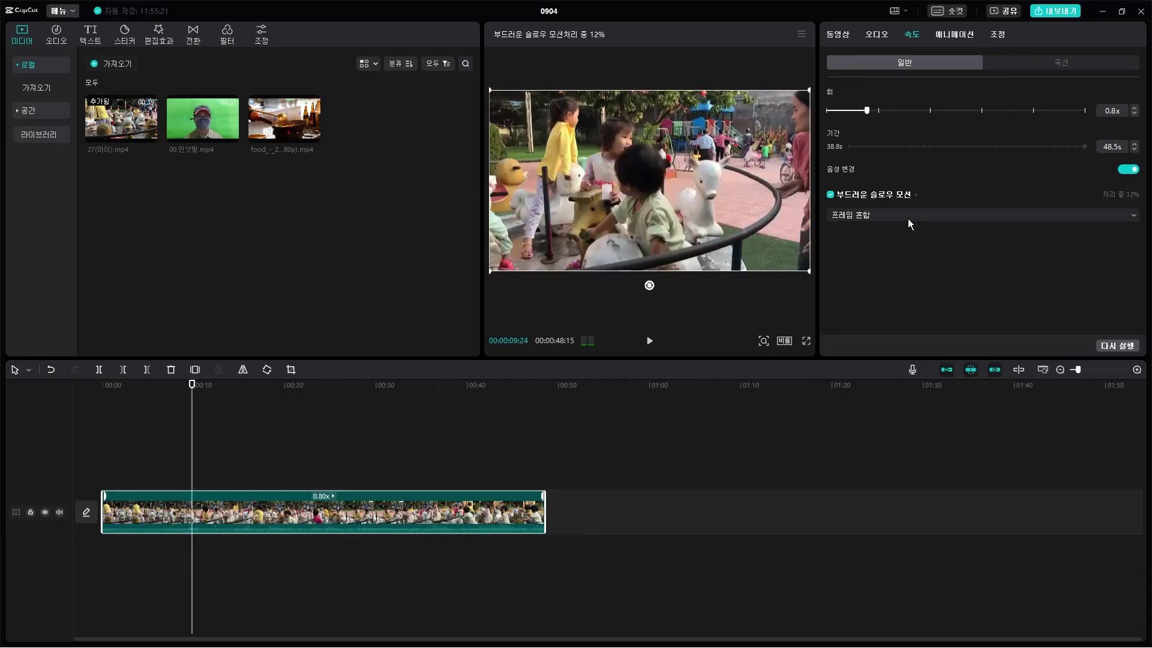
# Change the smooth slow motion method to optical flow (광학 흐름) and preview the clip with it
pyautogui.click(908, 218)
pyautogui.click(895, 261)
pyautogui.press('space')
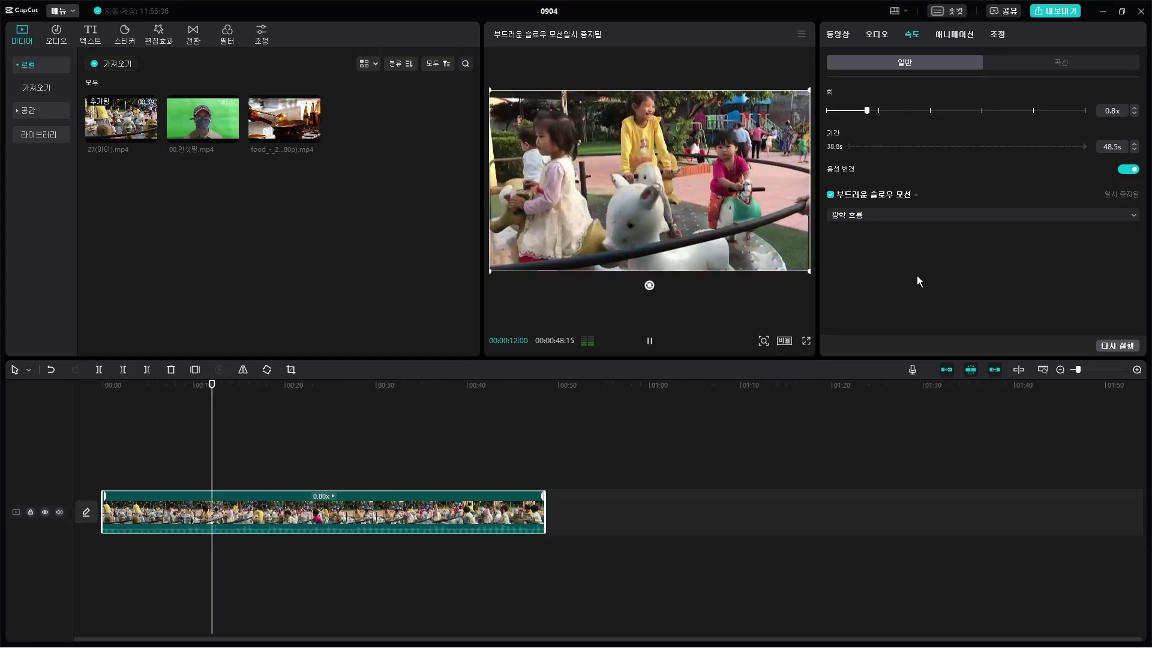
pyautogui.press('space')
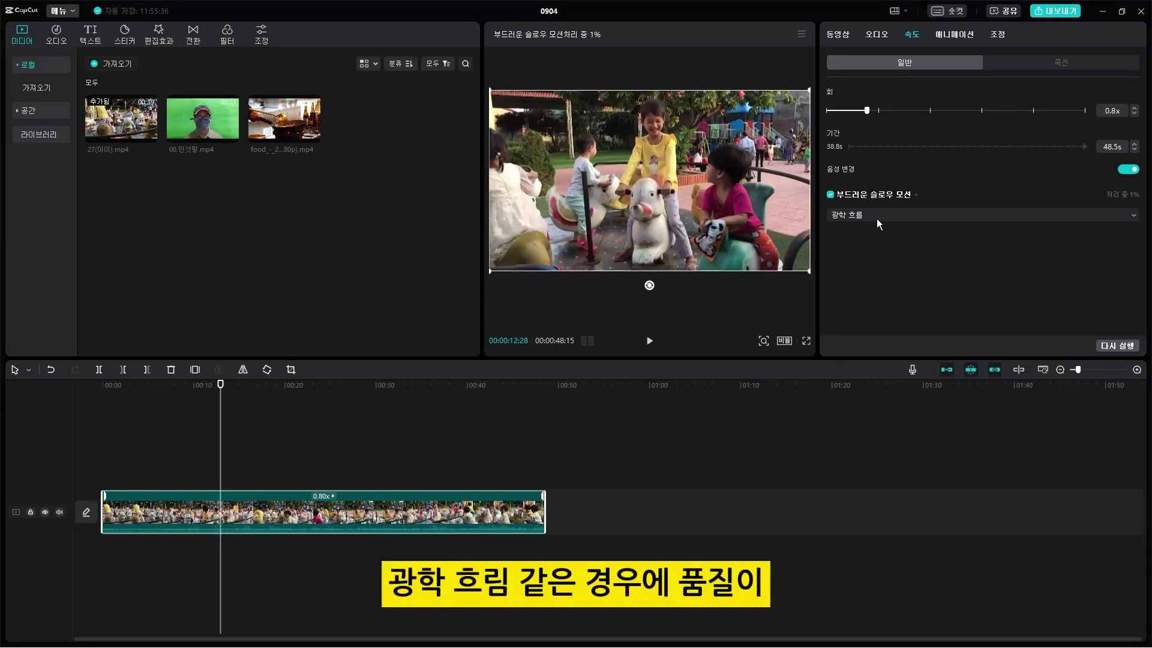
pyautogui.click(877, 219)
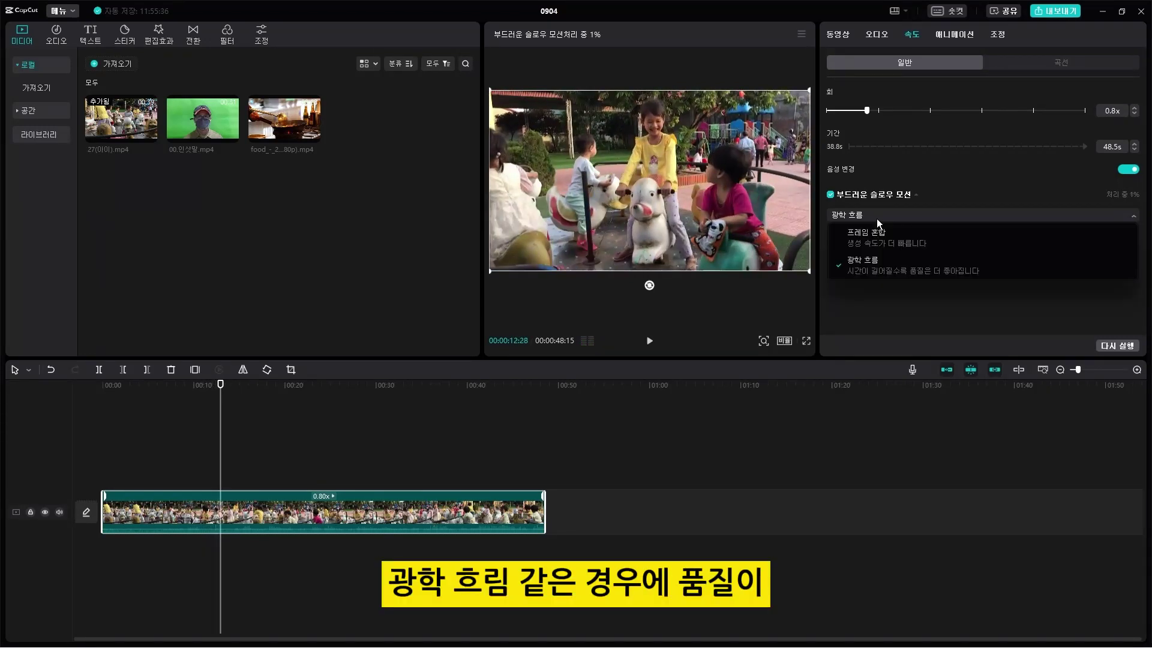
pyautogui.click(913, 268)
pyautogui.press('space')
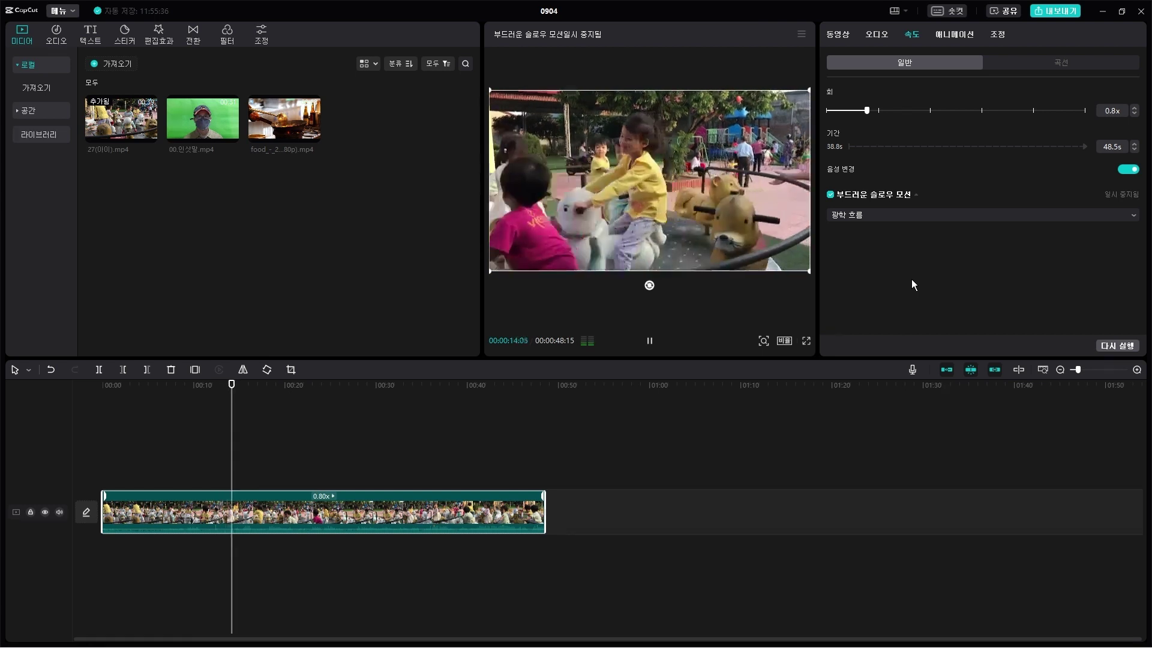
# Switch the smooth slow motion method back to frame blending (프레임 혼합) and preview the clip for comparison
pyautogui.click(909, 215)
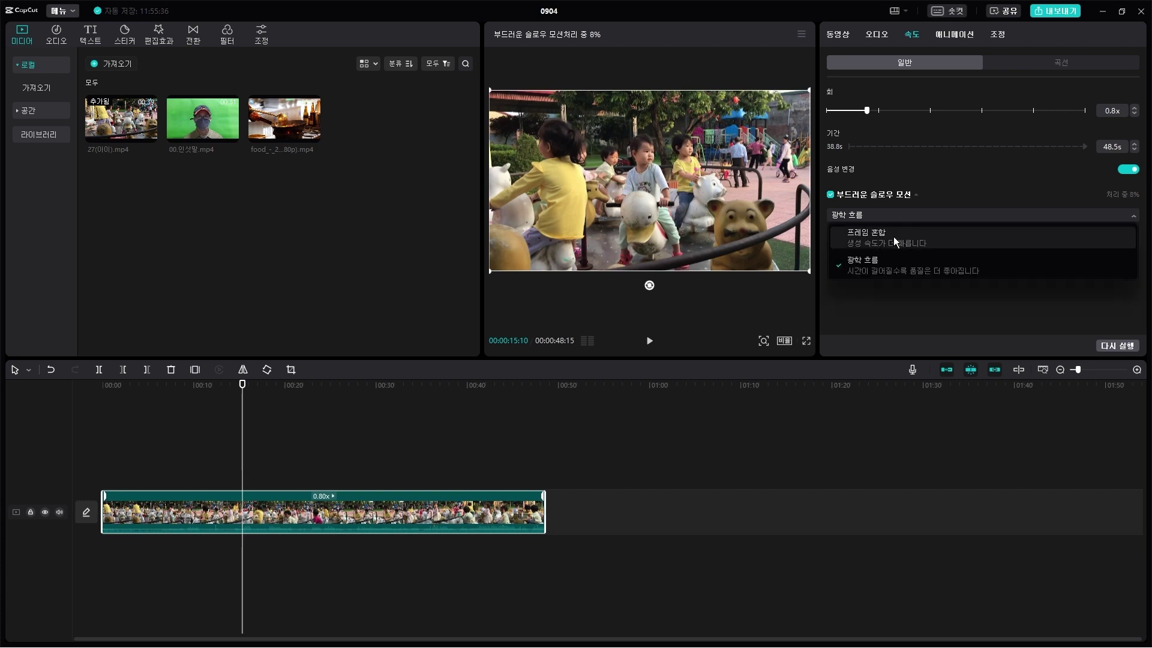
pyautogui.click(893, 237)
pyautogui.press('space')
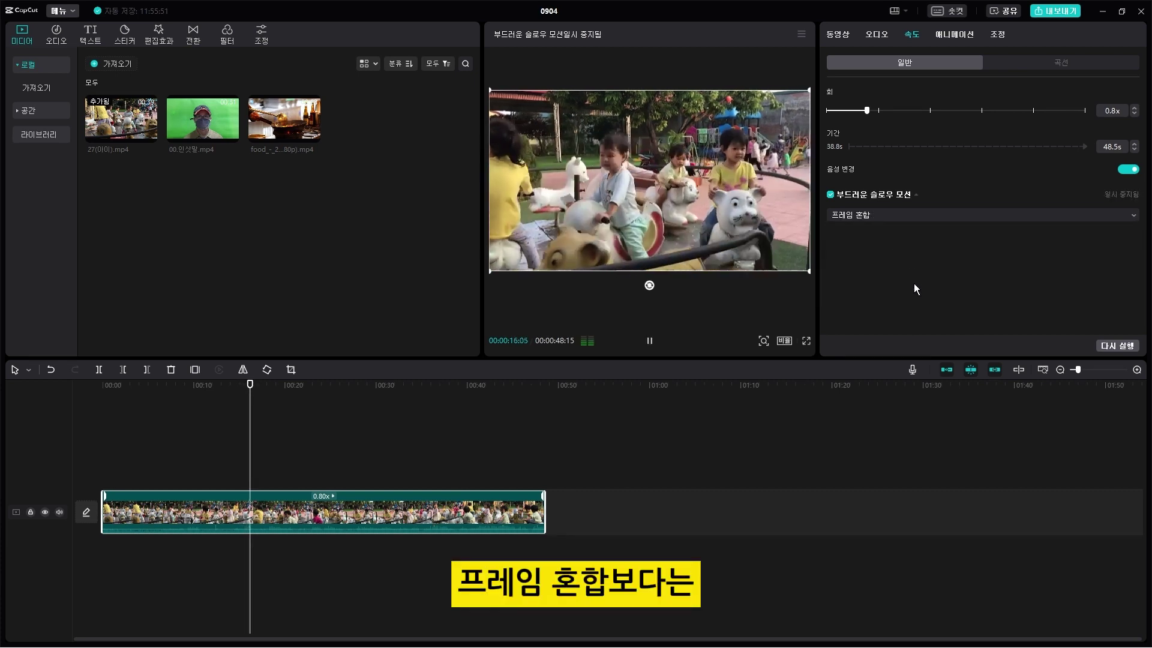
pyautogui.press('space')
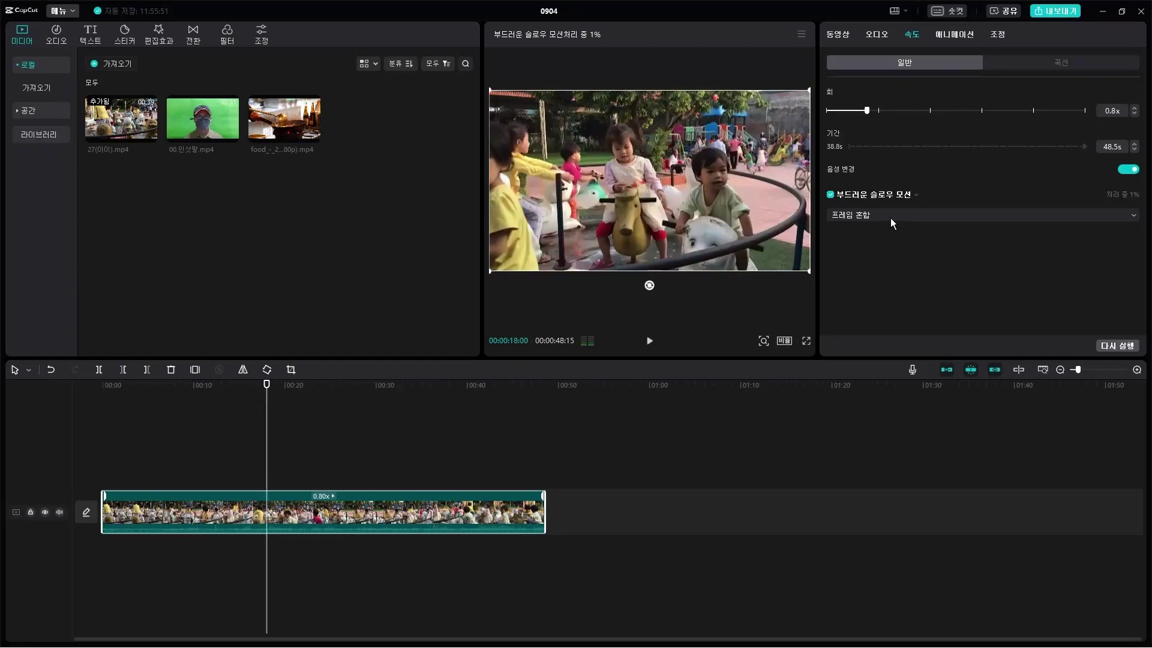
# Turn off smooth slow motion for the clip and play it without the effect
pyautogui.click(830, 195)
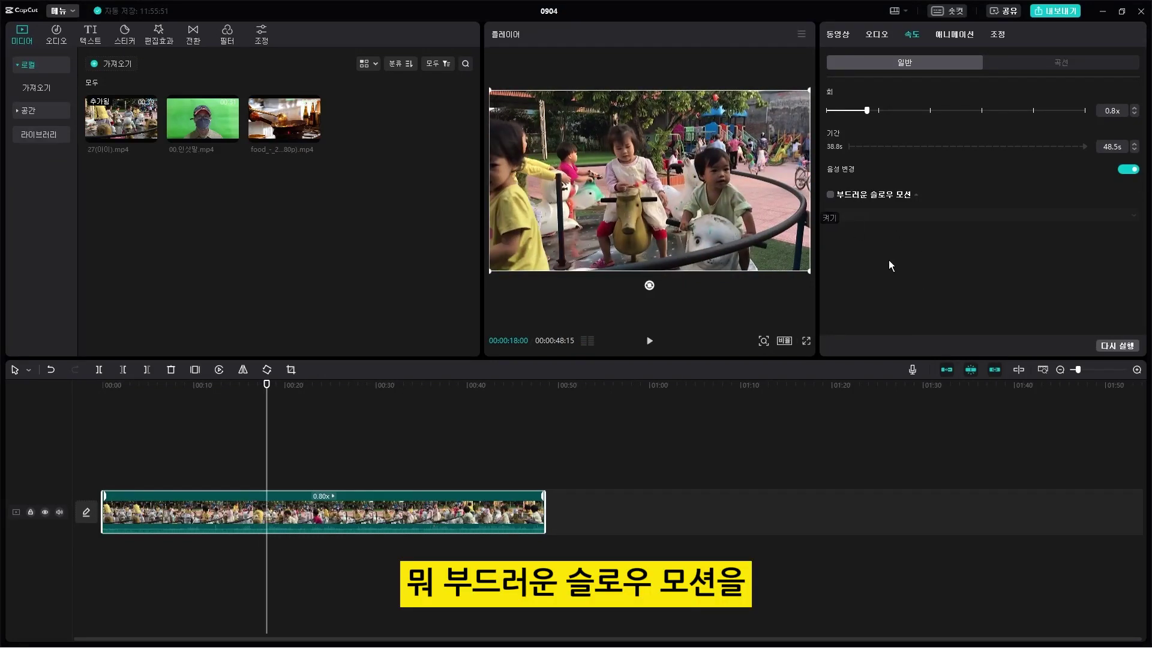
pyautogui.press('space')
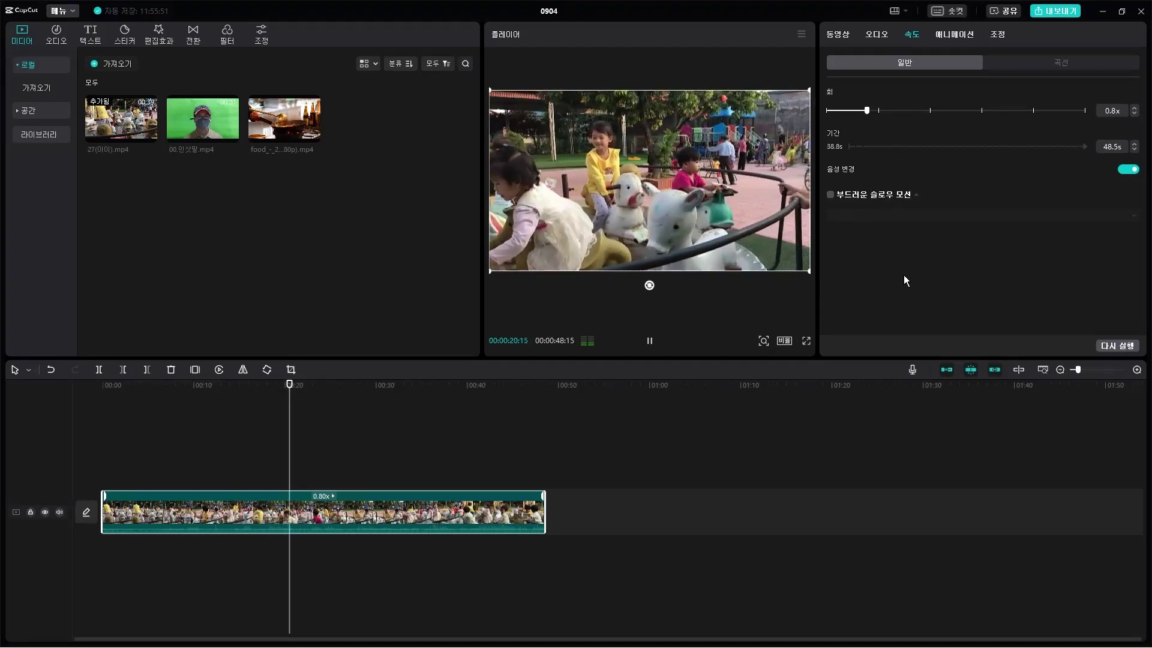
pyautogui.press('space')
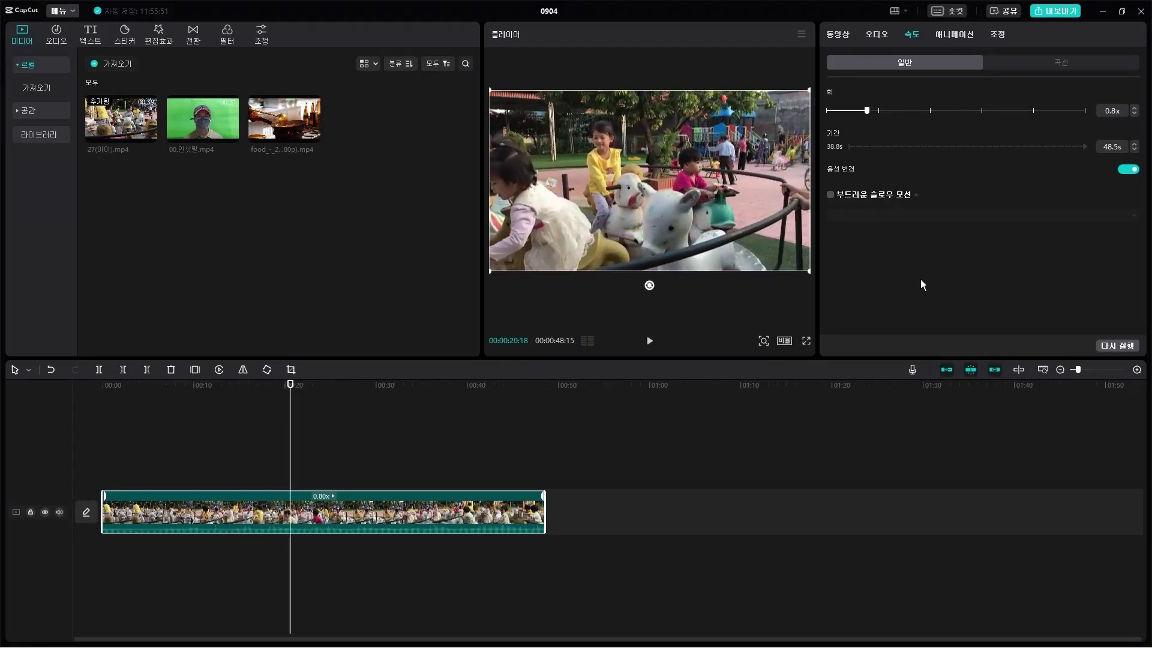
pyautogui.click(831, 195)
pyautogui.click(831, 195)
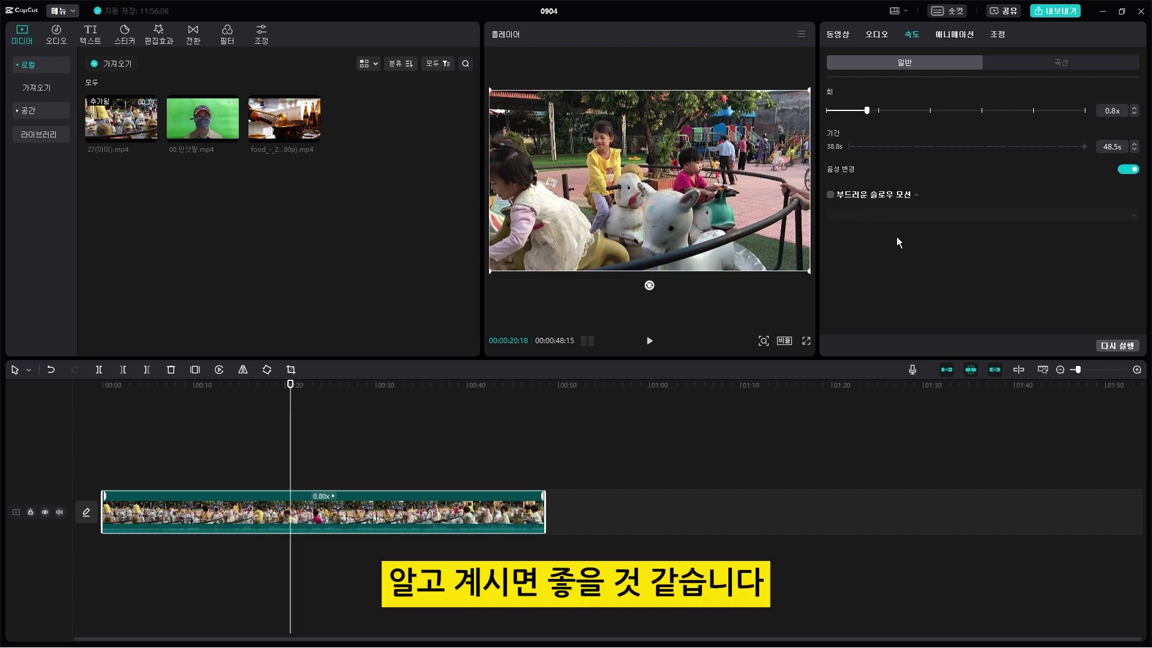
# Return the playhead to the clip's start, set the playback speed to the minimum 0.1x, and preview it
pyautogui.moveTo(292, 389); pyautogui.dragTo(105, 417)
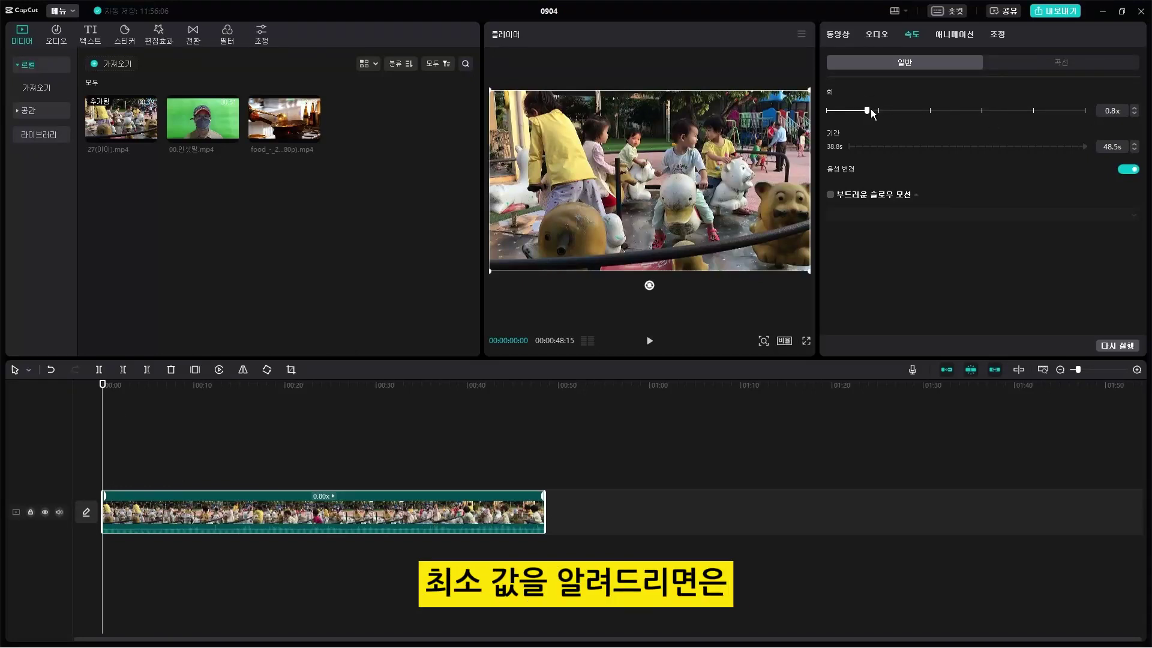
pyautogui.moveTo(865, 109); pyautogui.dragTo(820, 117)
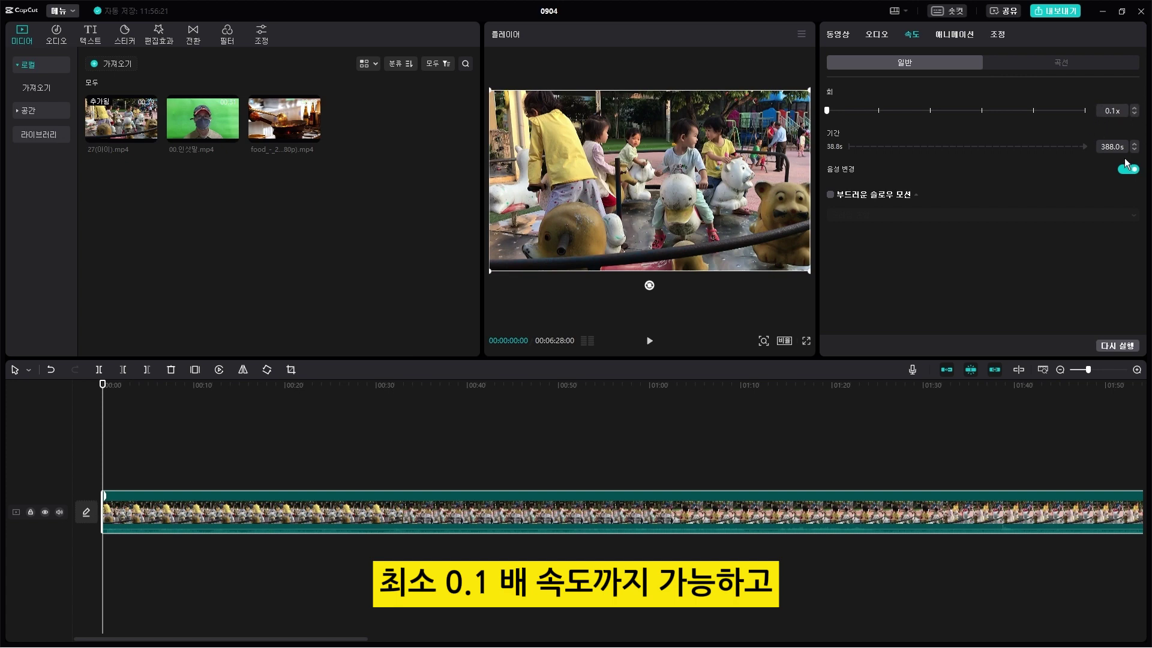
pyautogui.press('space')
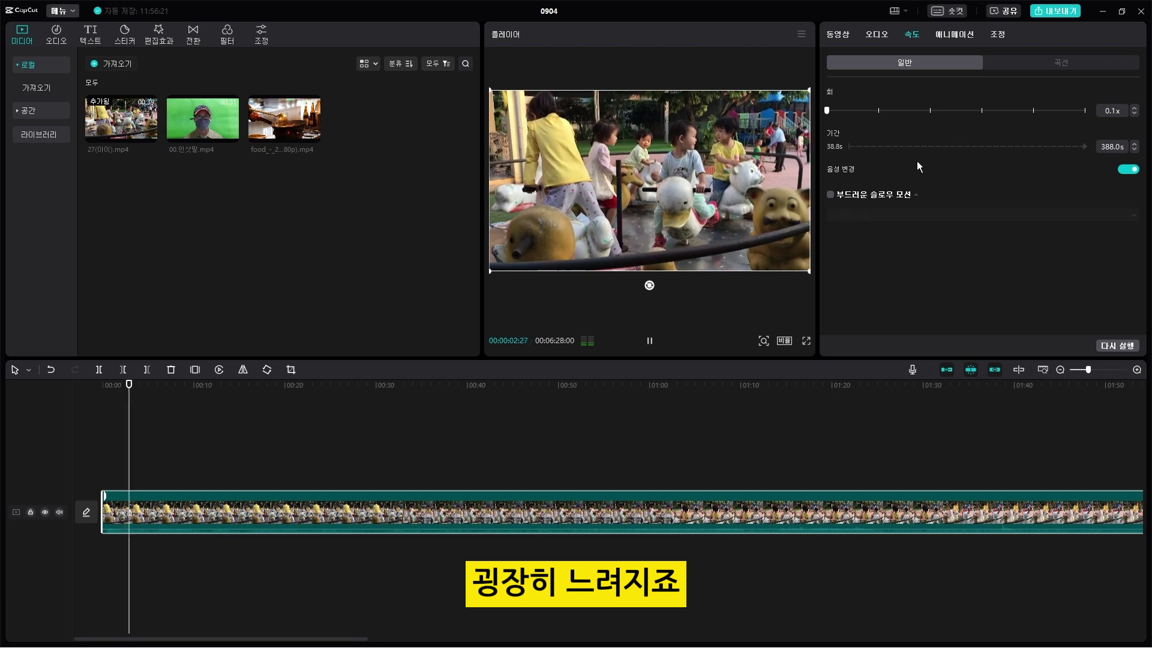
pyautogui.press('space')
# Raise the clip's speed to the maximum 100.0x, and bring it back to 1.0x
pyautogui.moveTo(827, 110); pyautogui.dragTo(899, 110)
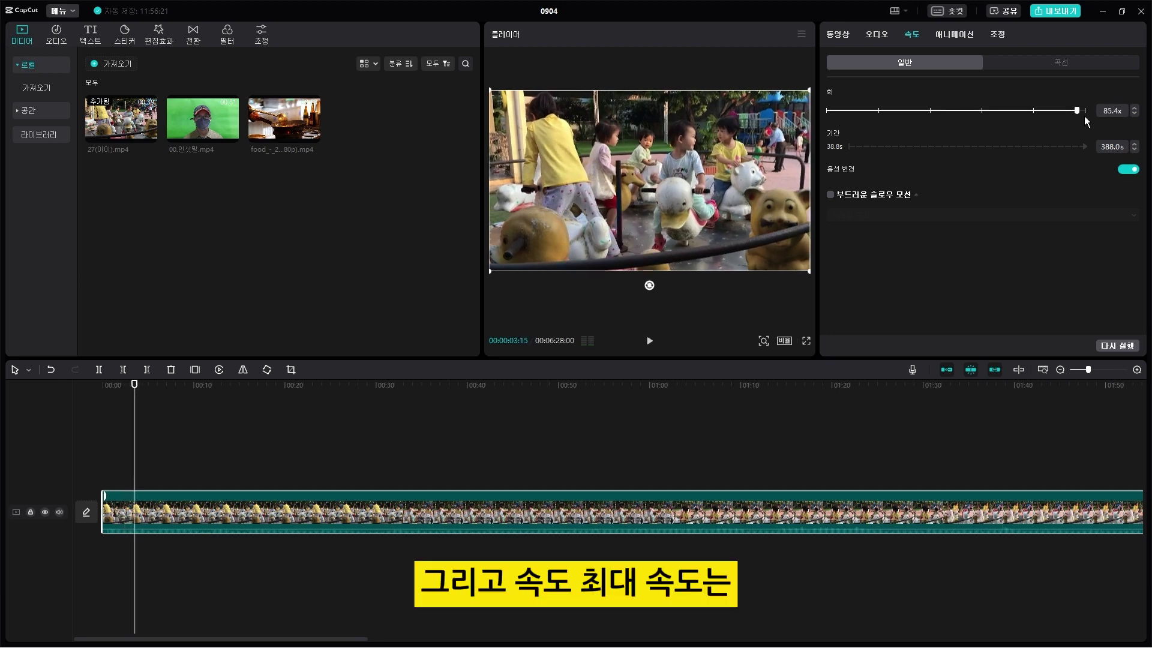
pyautogui.moveTo(1088, 116); pyautogui.dragTo(1079, 100)
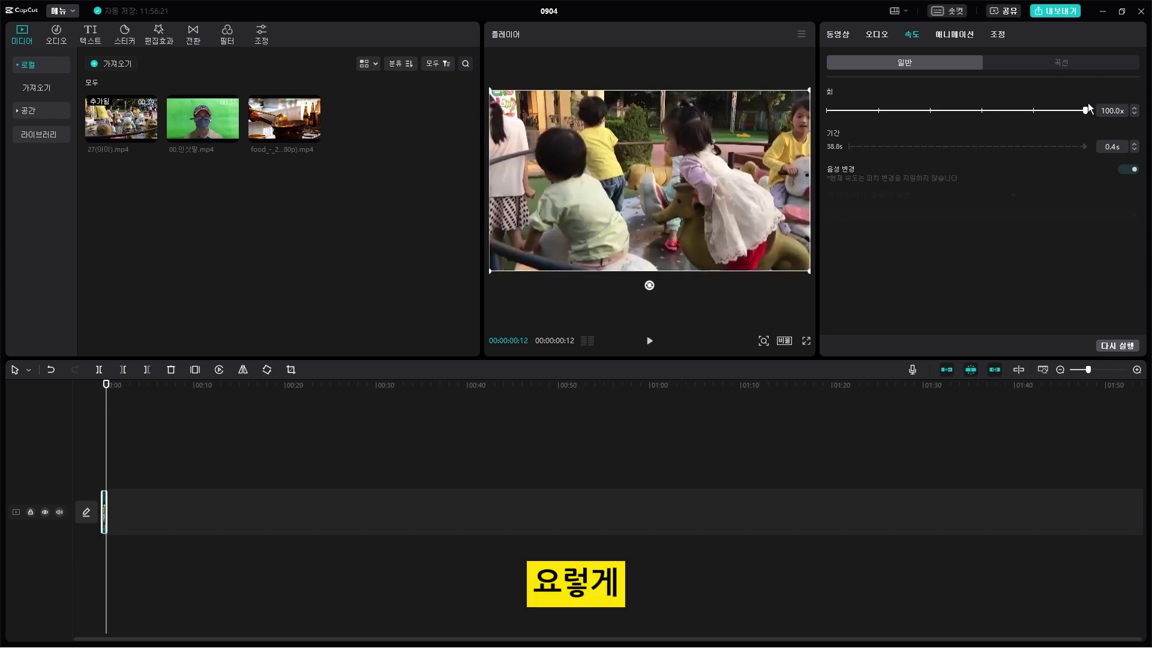
pyautogui.moveTo(1086, 109); pyautogui.dragTo(878, 132)
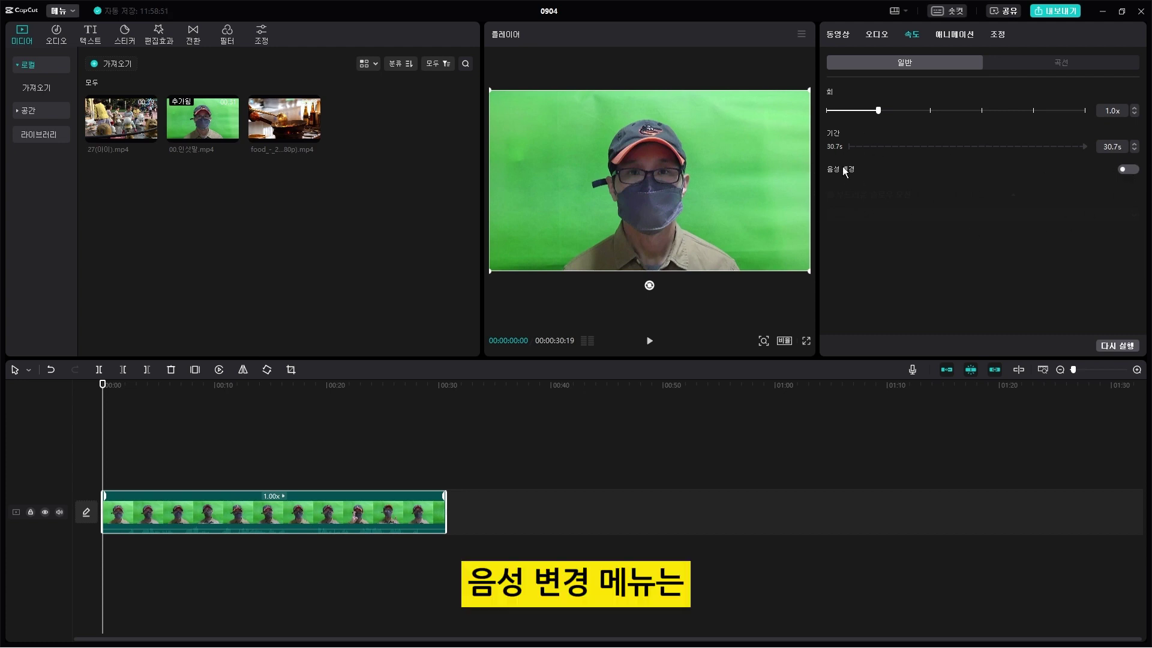
# Preview the green-screen clip at its original speed, set its speed to 2.0x, and play it from the start
pyautogui.click(653, 343)
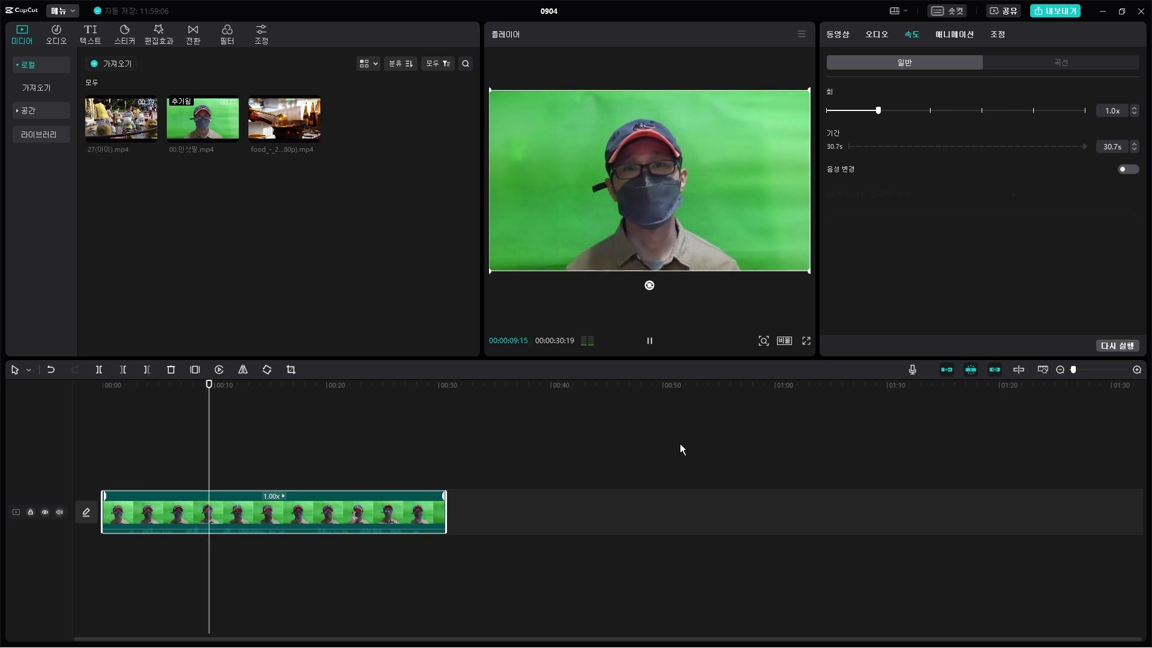
pyautogui.press('space')
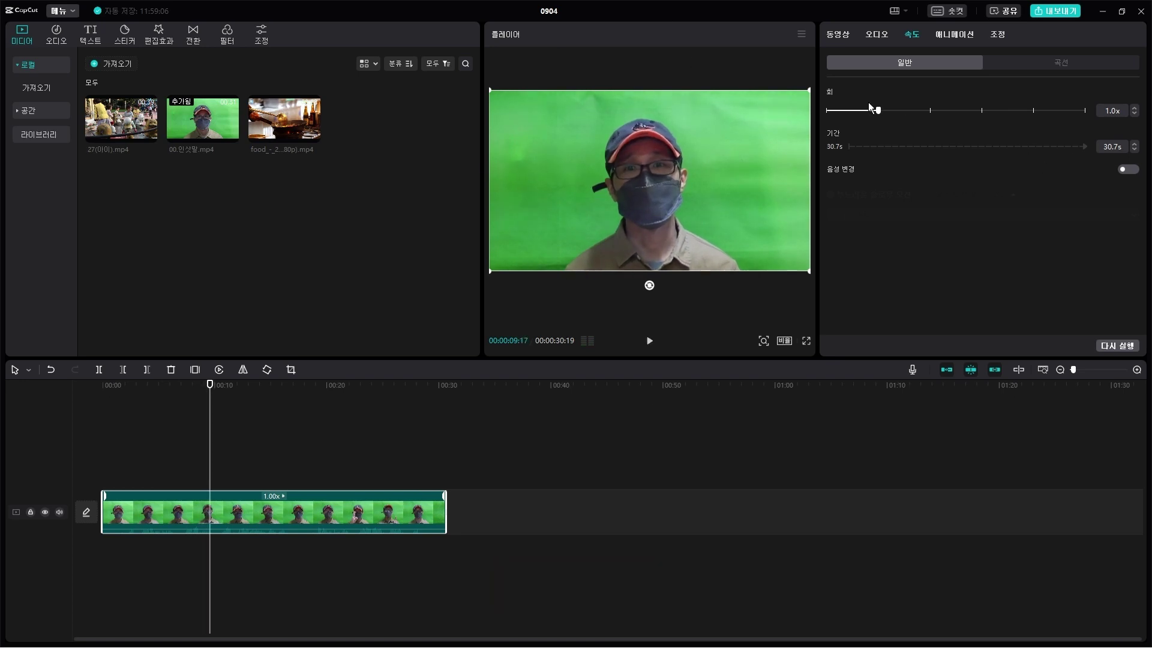
pyautogui.moveTo(931, 110); pyautogui.dragTo(930, 110)
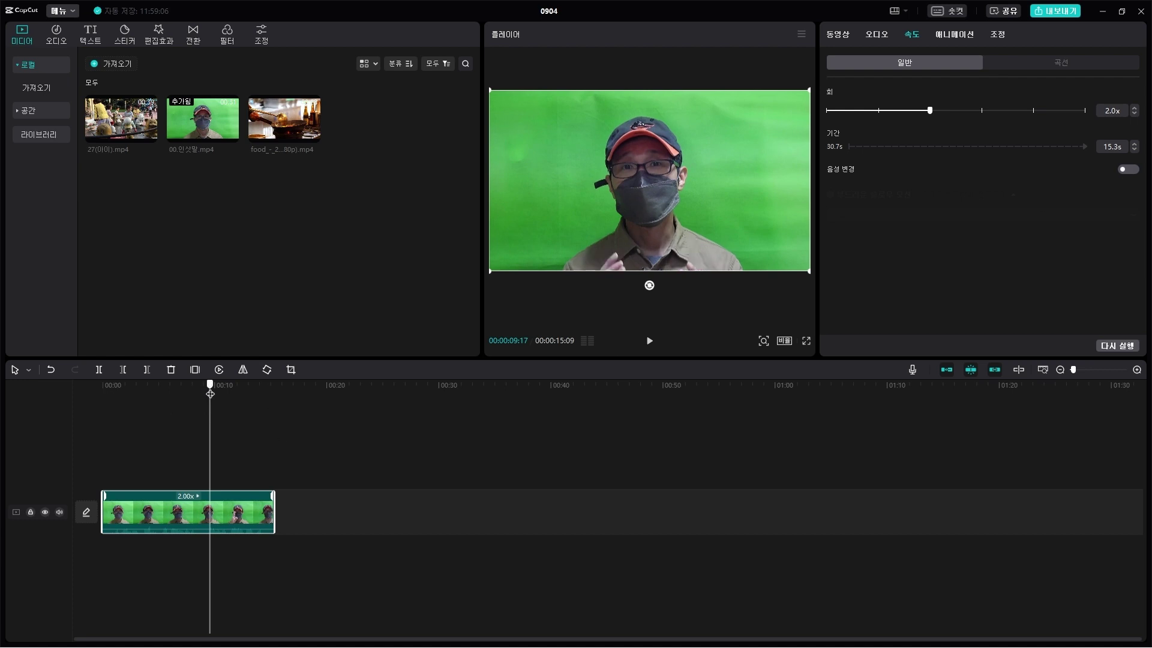
pyautogui.press('Home')
pyautogui.press('space')
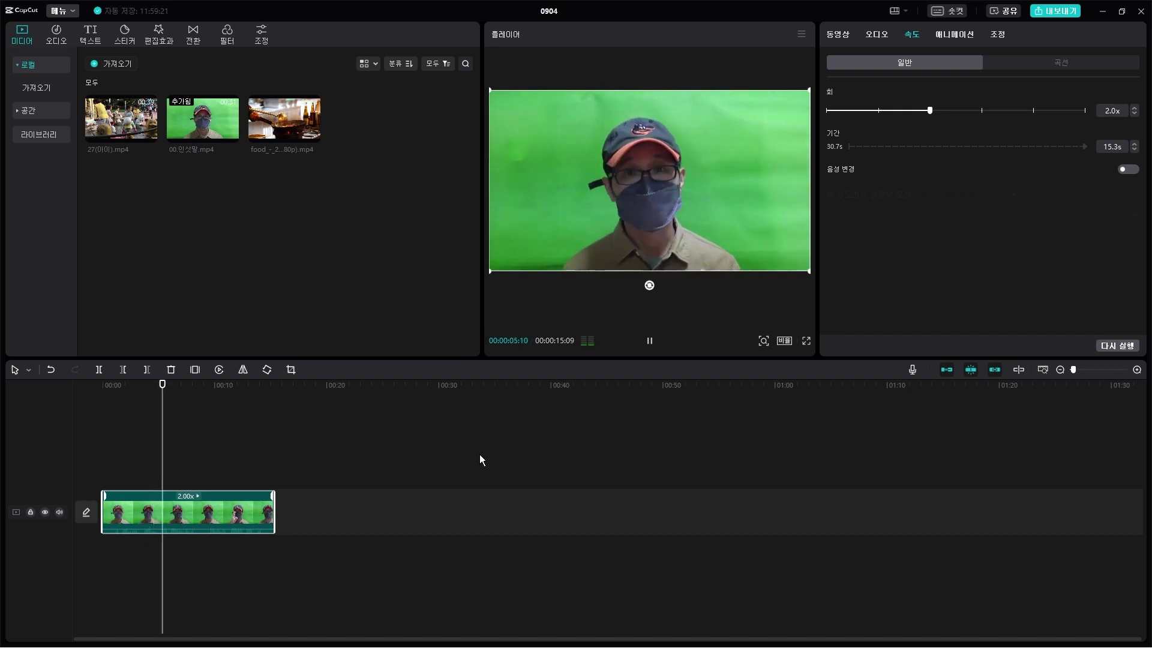
pyautogui.press('space')
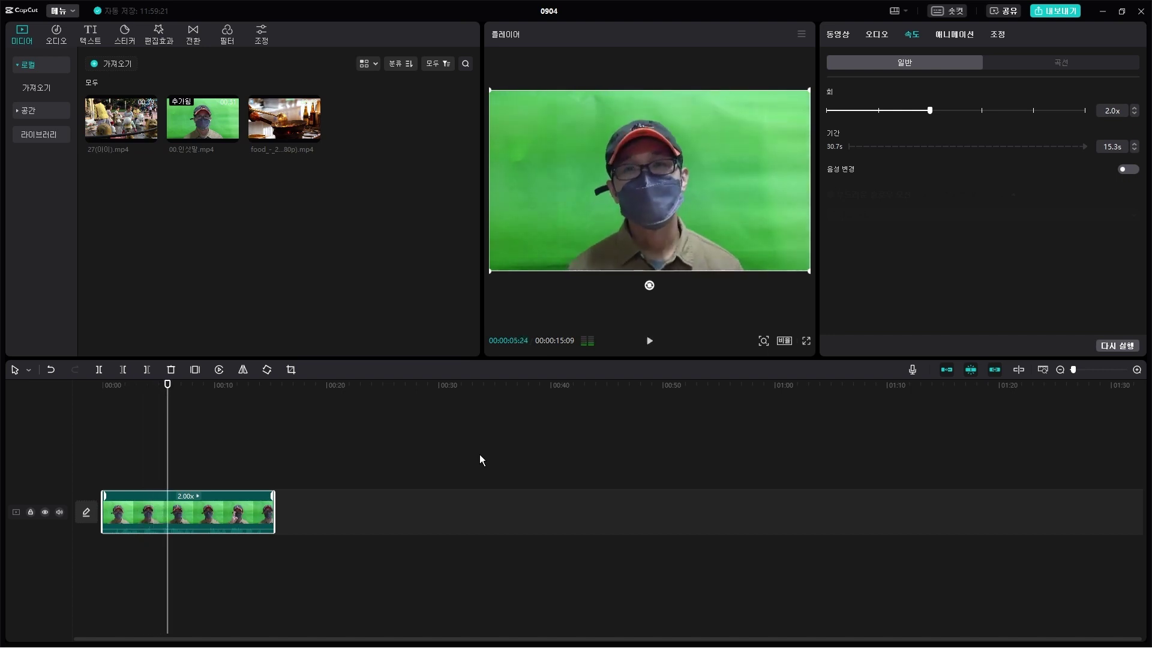
# Turn on voice change (음성 변경) for the sped-up green-screen clip and play it from the start
pyautogui.click(1131, 169)
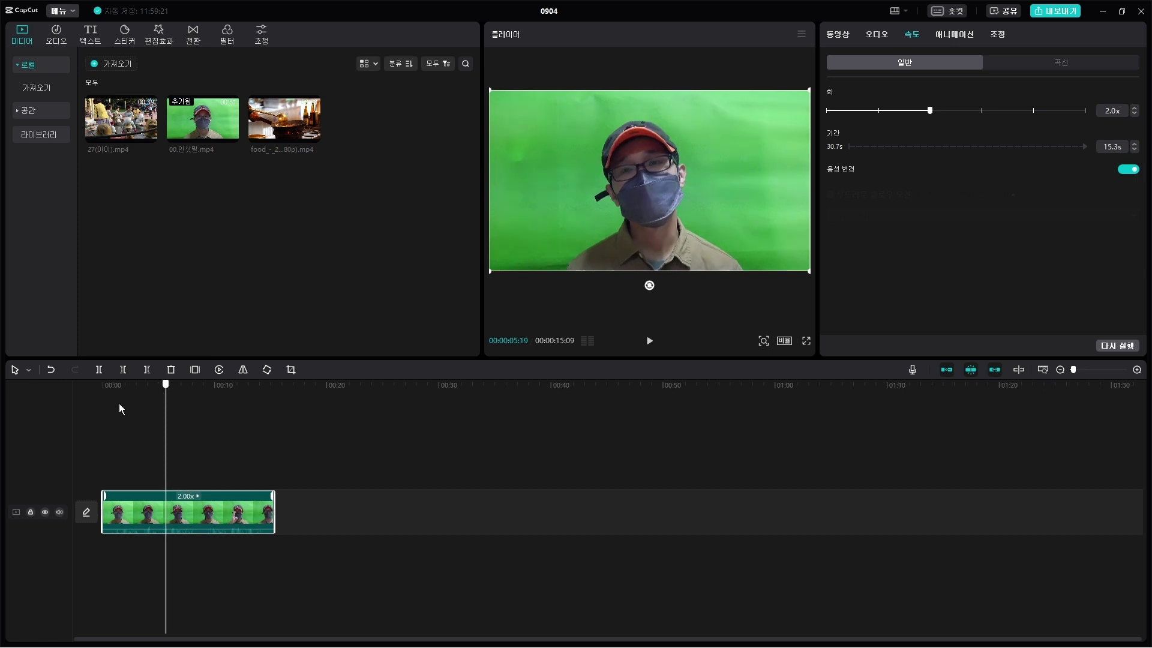
pyautogui.click(105, 384)
pyautogui.press('space')
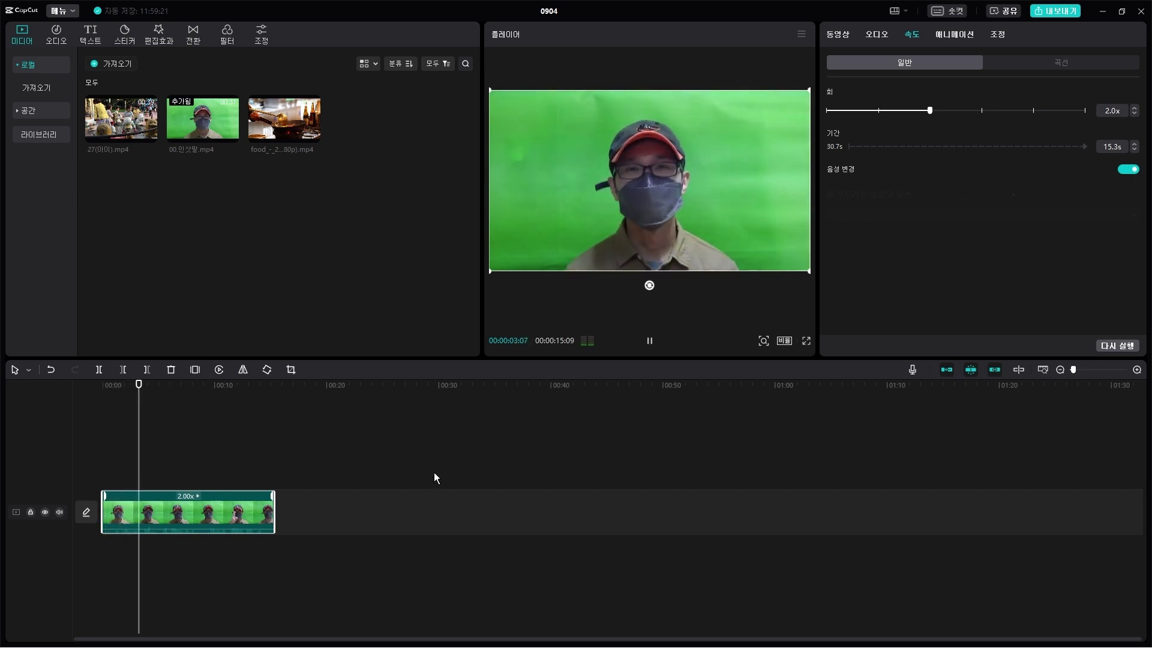
pyautogui.press('space')
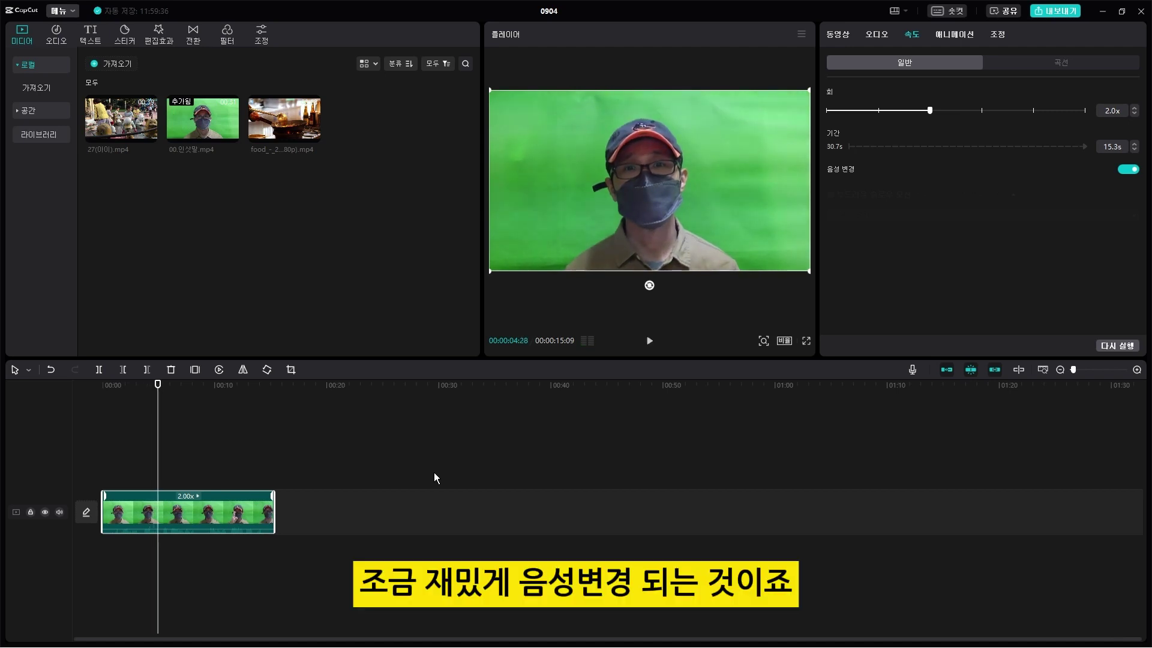
# Slow the green-screen clip to 0.7x with voice change (음성 변경) turned off, and preview it from the start
pyautogui.moveTo(929, 111); pyautogui.dragTo(861, 123)
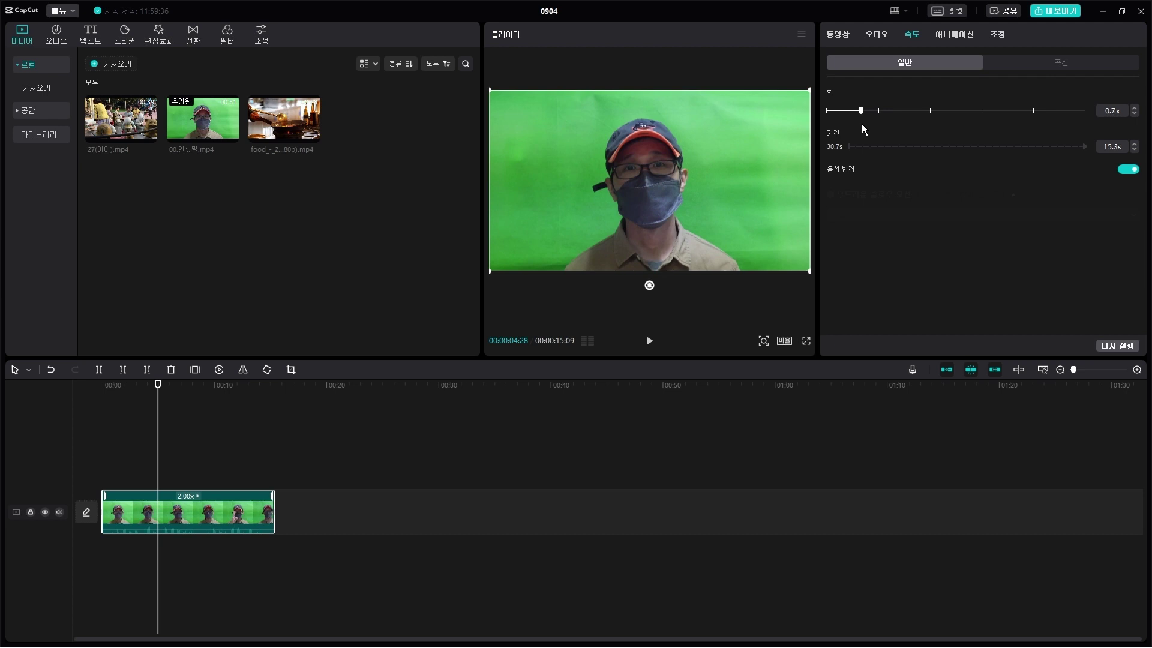
pyautogui.click(1128, 171)
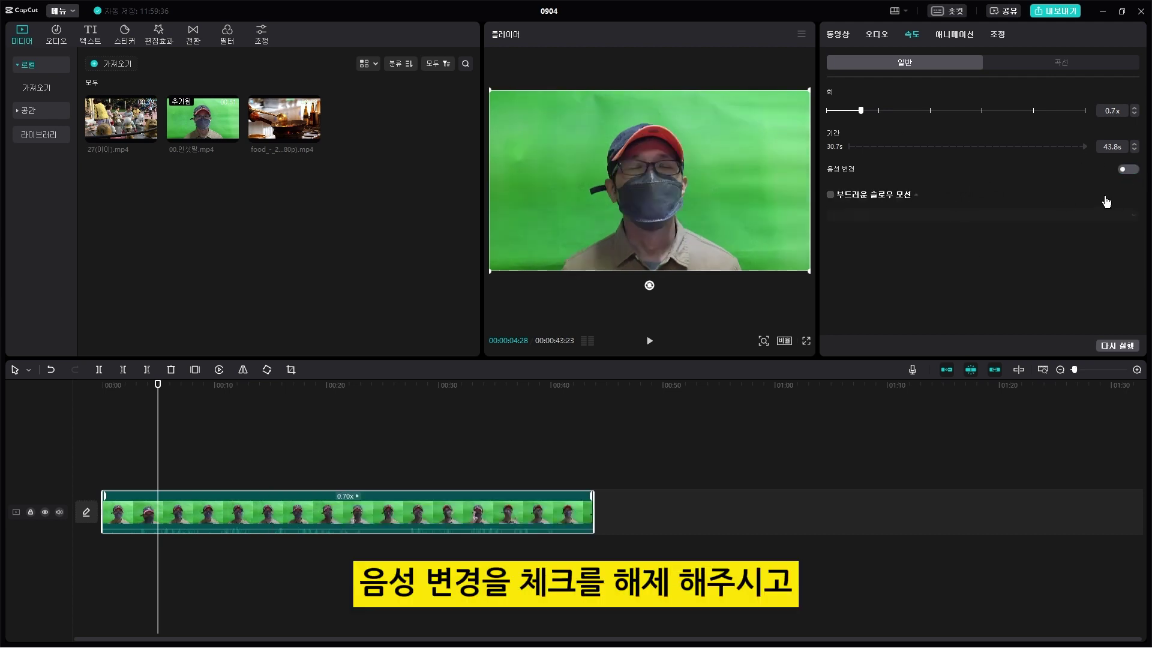
pyautogui.press('Home')
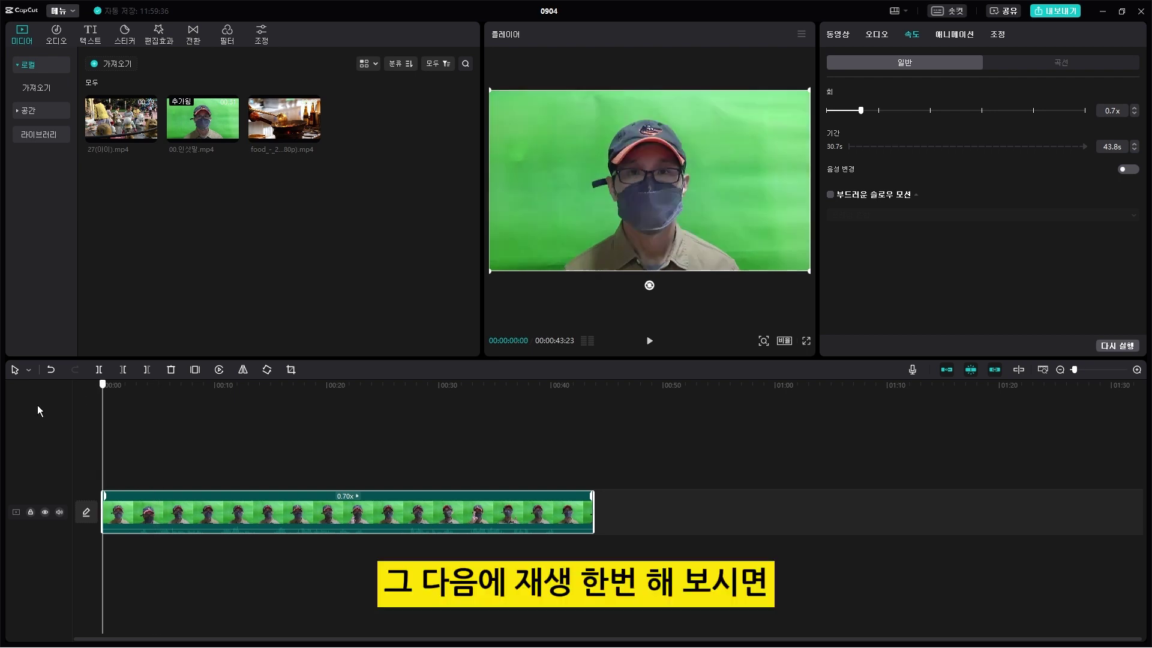
pyautogui.press('space')
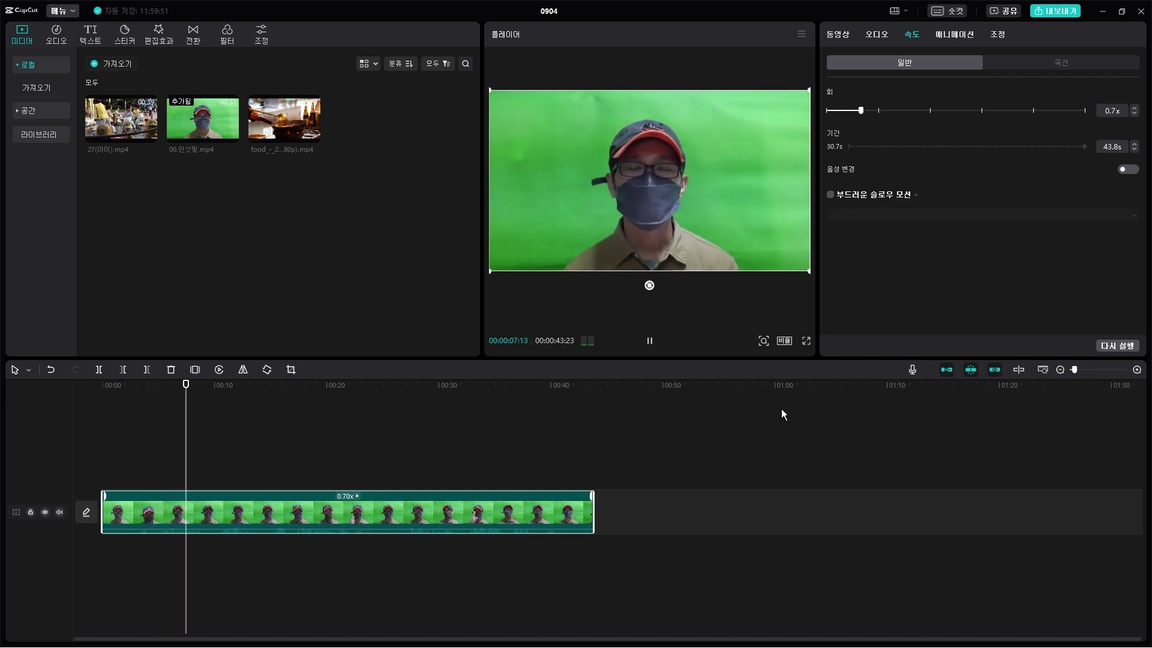
pyautogui.press('space')
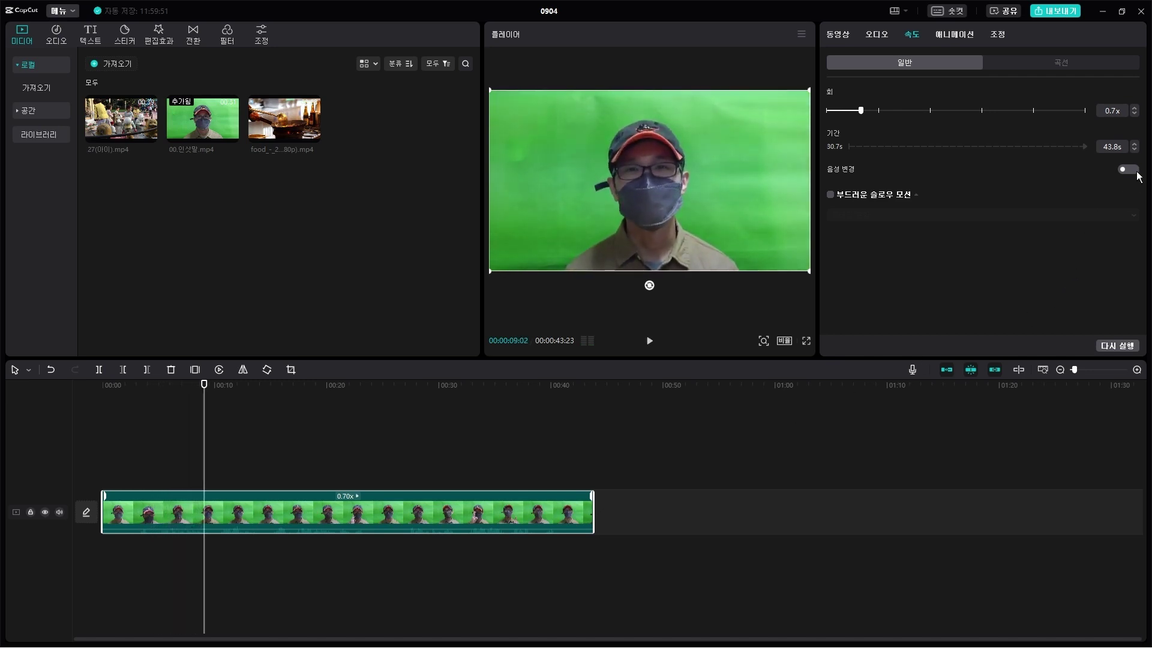
# Turn voice change (음성 변경) back on for the slowed clip and play it from the start for comparison
pyautogui.click(1130, 170)
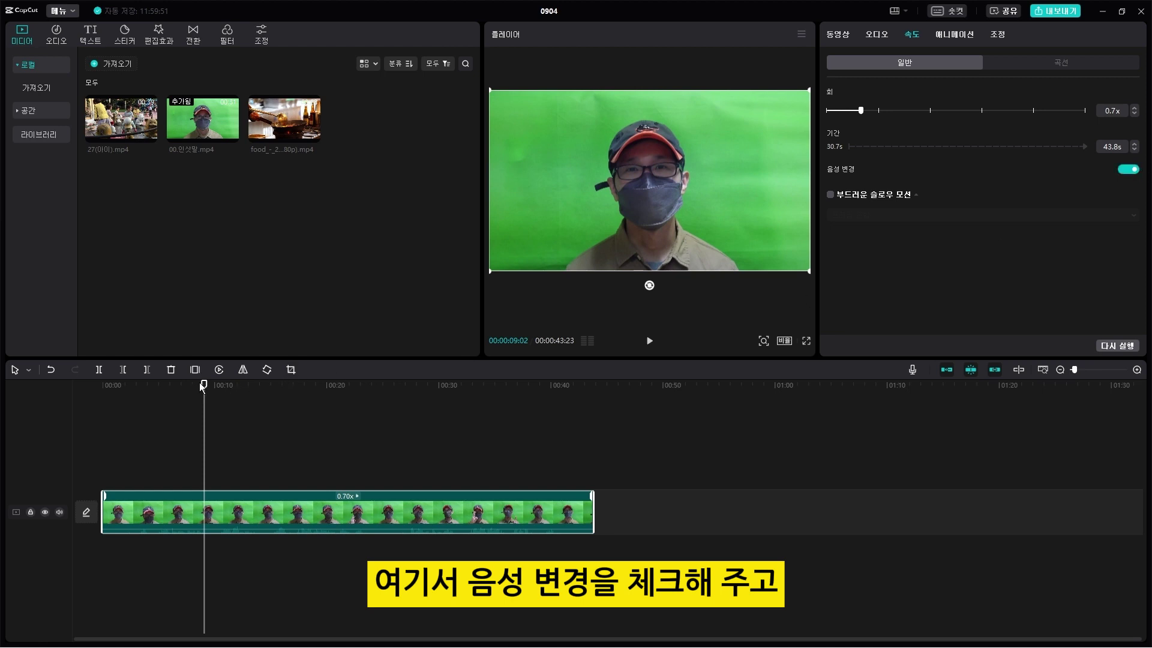
pyautogui.click(105, 385)
pyautogui.press('space')
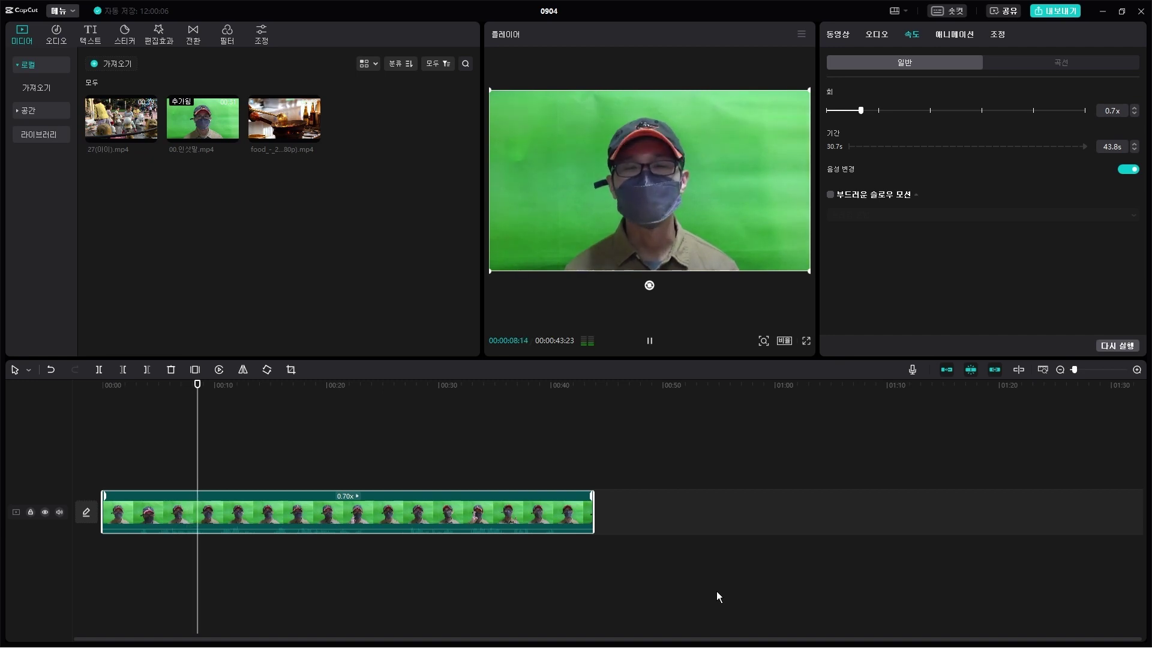
pyautogui.press('space')
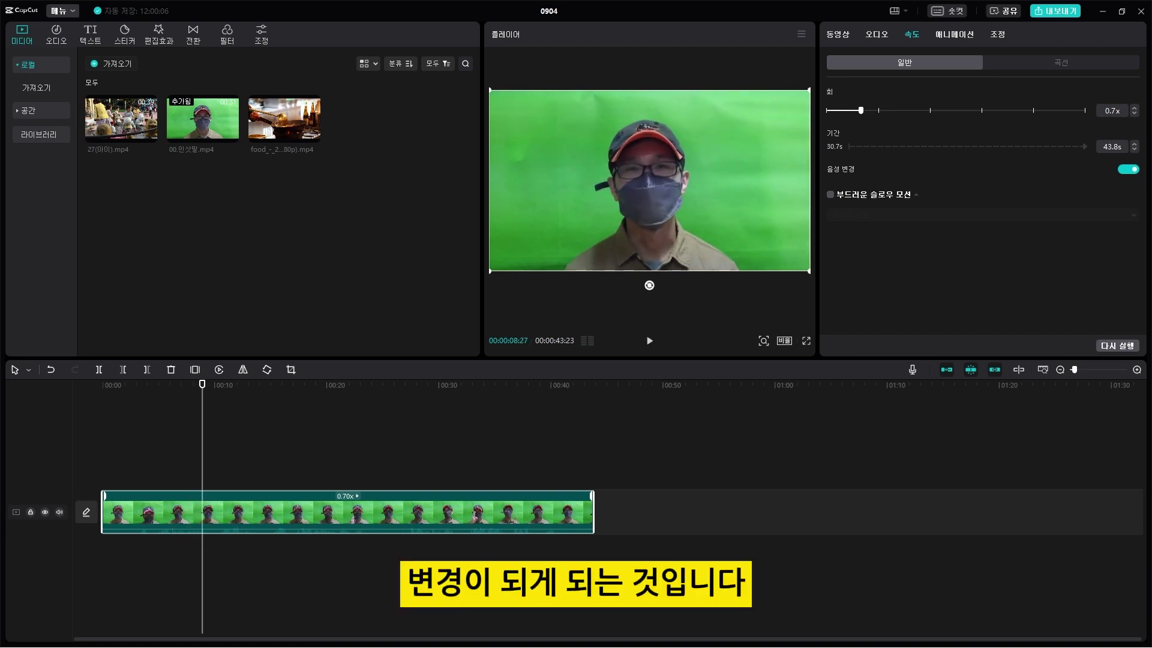
# Set the green-screen clip's speed to 5.0x and preview it
pyautogui.moveTo(861, 111); pyautogui.dragTo(981, 117)
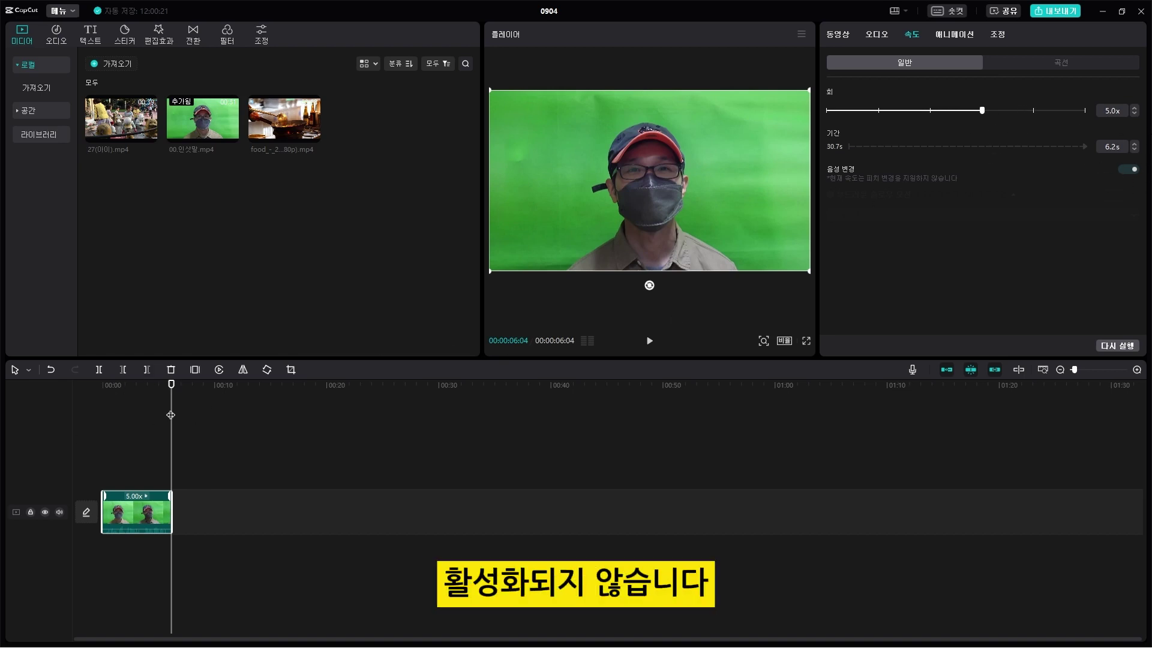
pyautogui.press('space')
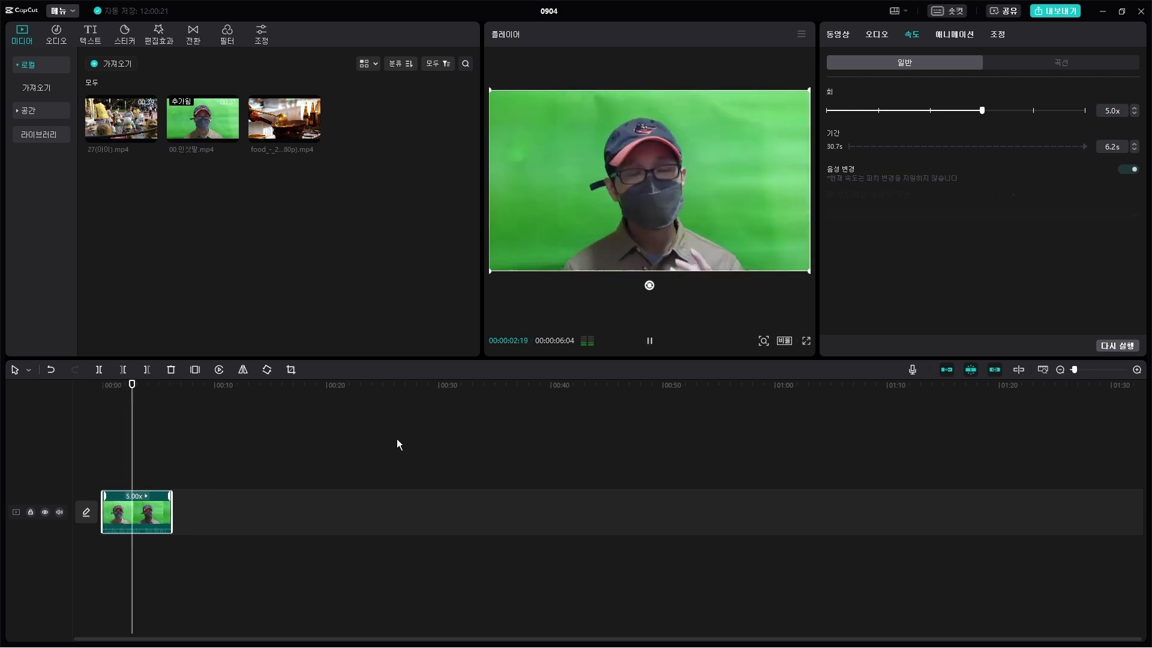
pyautogui.press('space')
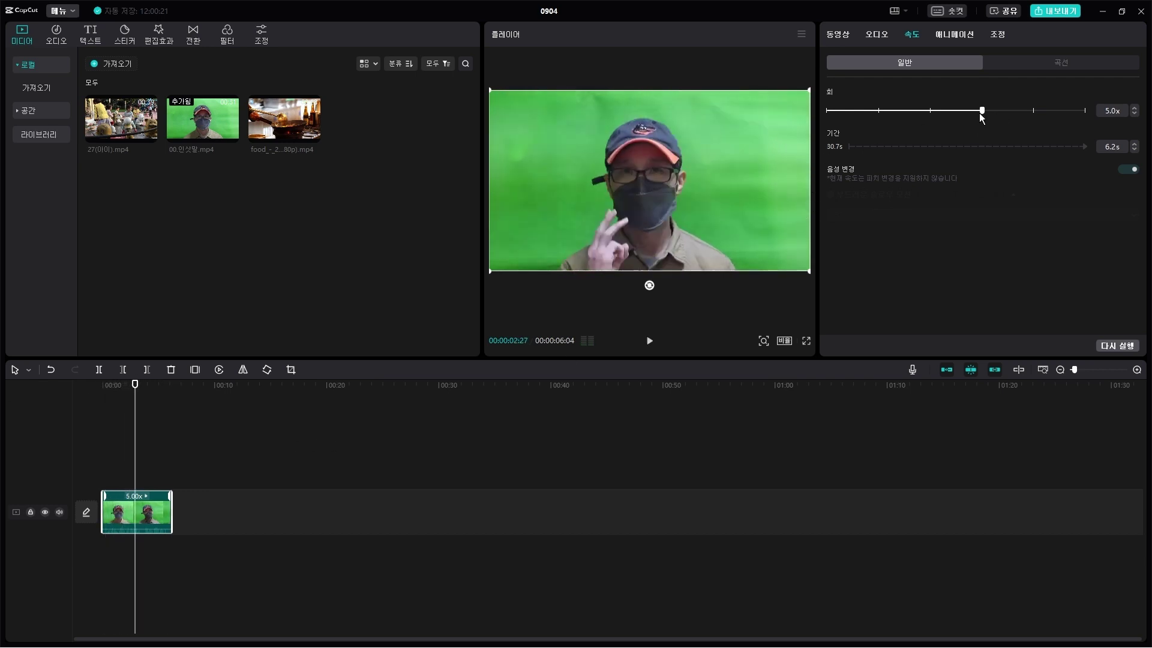
# Reduce the green-screen clip's speed to 4.7x and play it from the start
pyautogui.moveTo(981, 114); pyautogui.dragTo(977, 112)
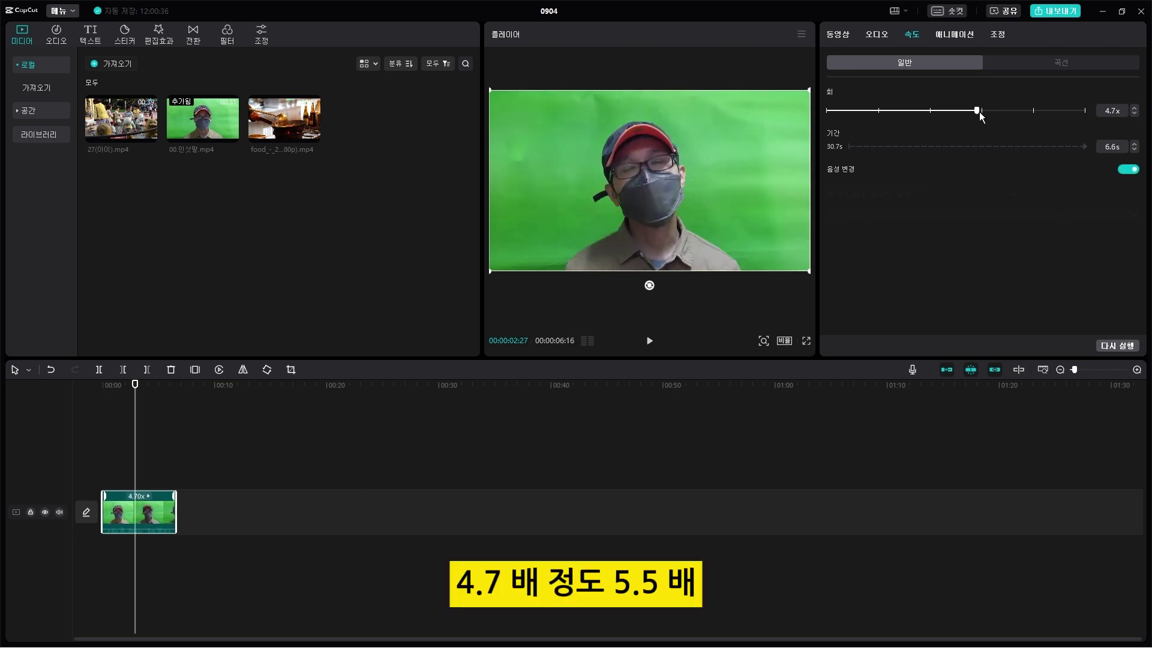
pyautogui.click(1112, 110)
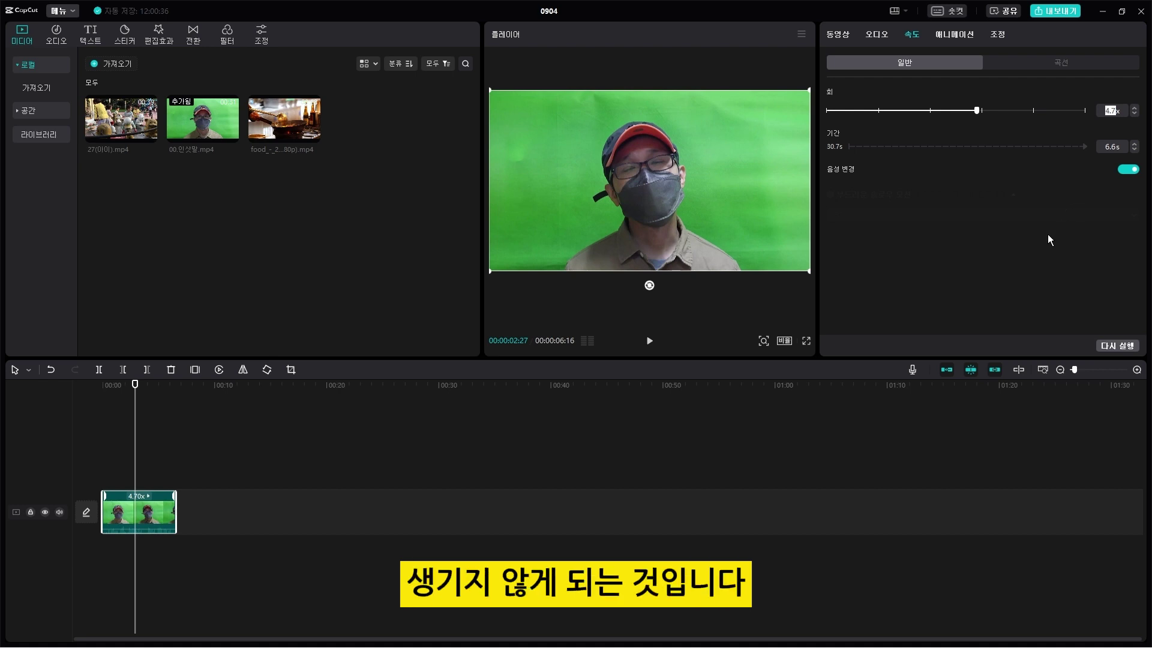
pyautogui.click(79, 386)
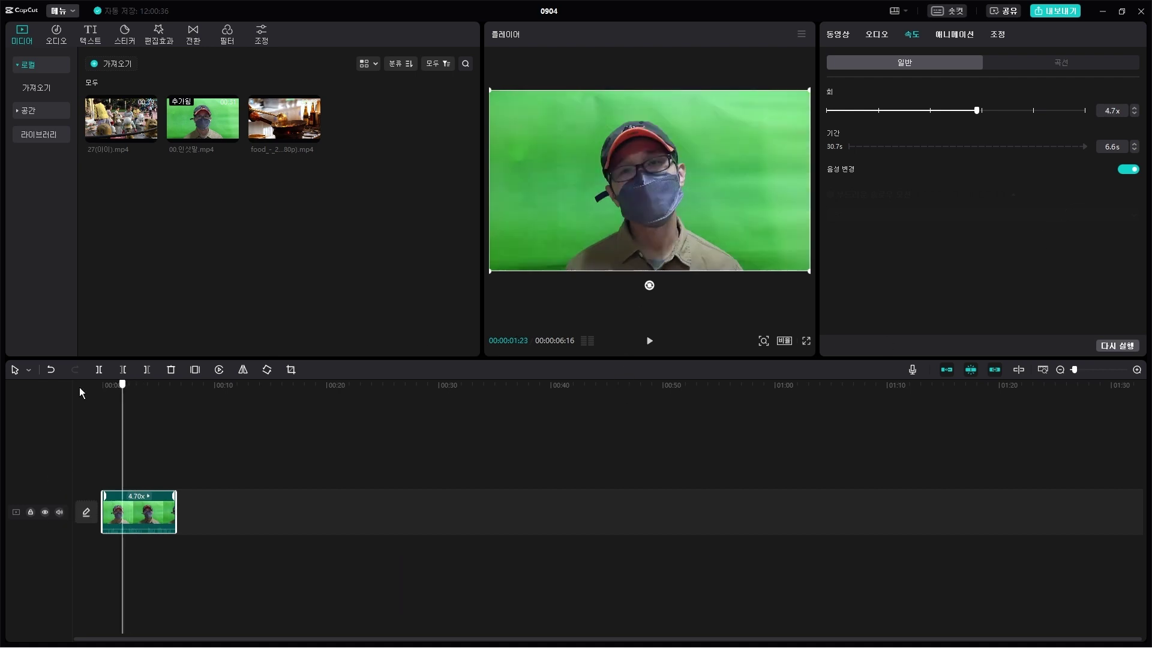
pyautogui.press('space')
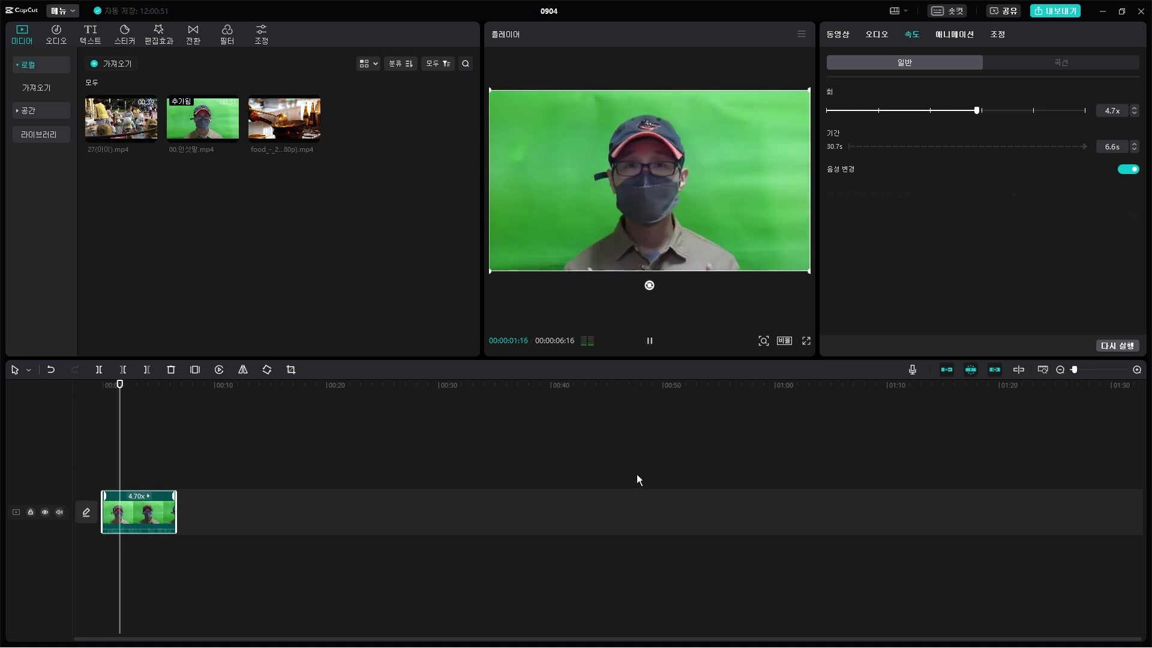
pyautogui.press('space')
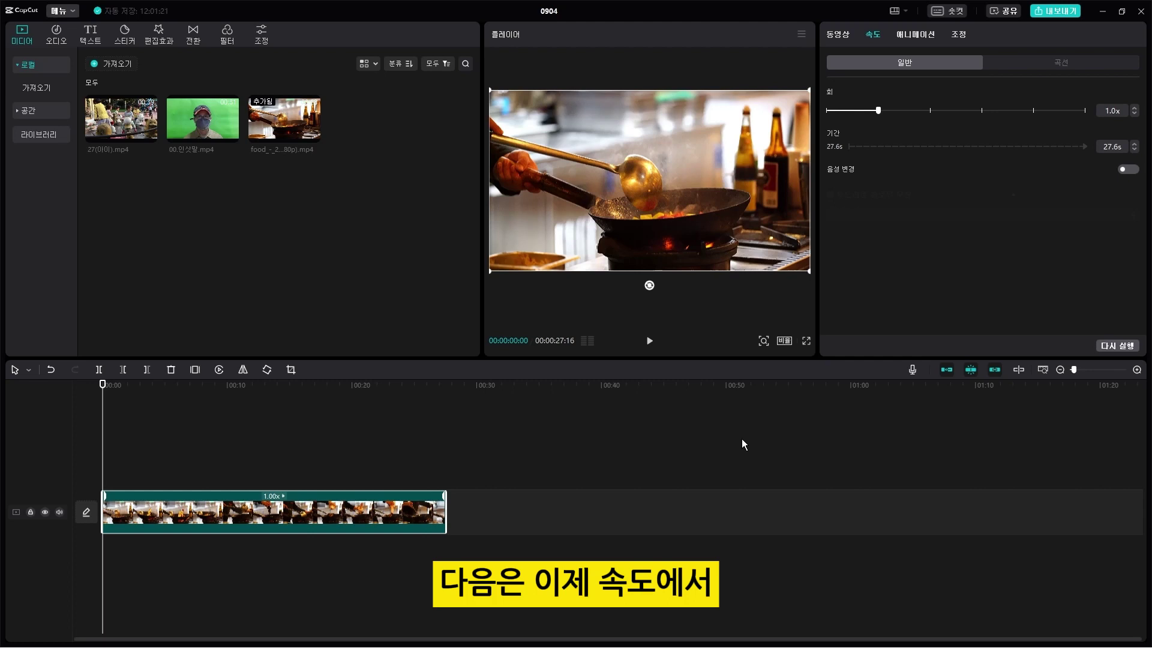
# Apply the Montage (몽타주) speed curve to the cooking clip and preview it
pyautogui.click(1077, 64)
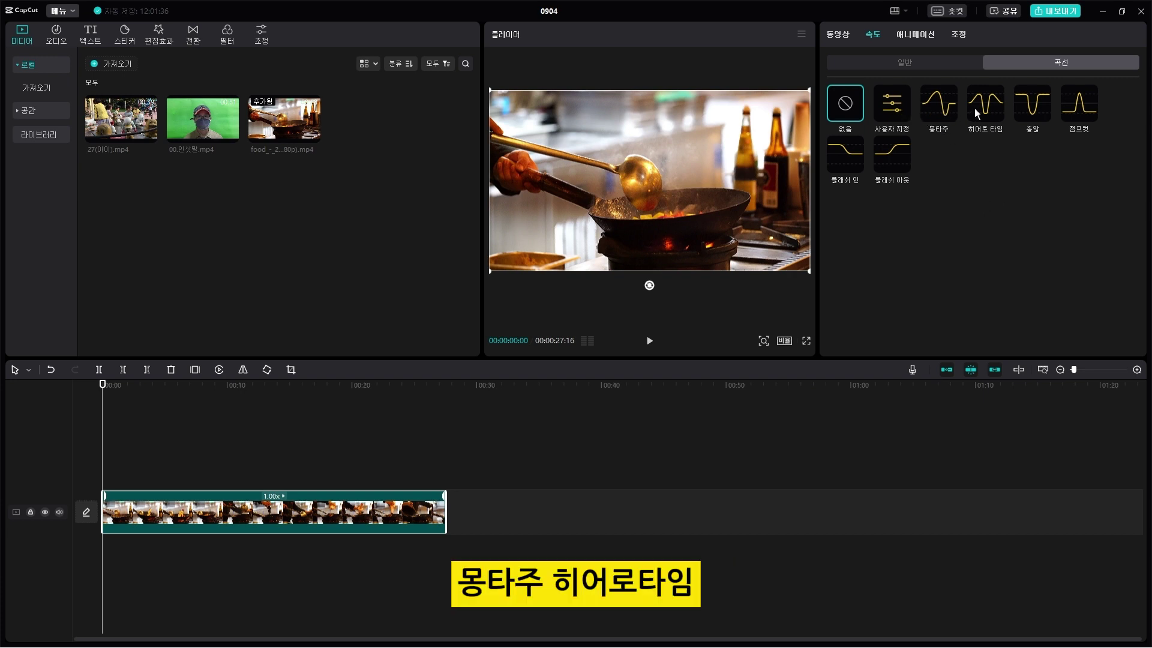
pyautogui.click(940, 116)
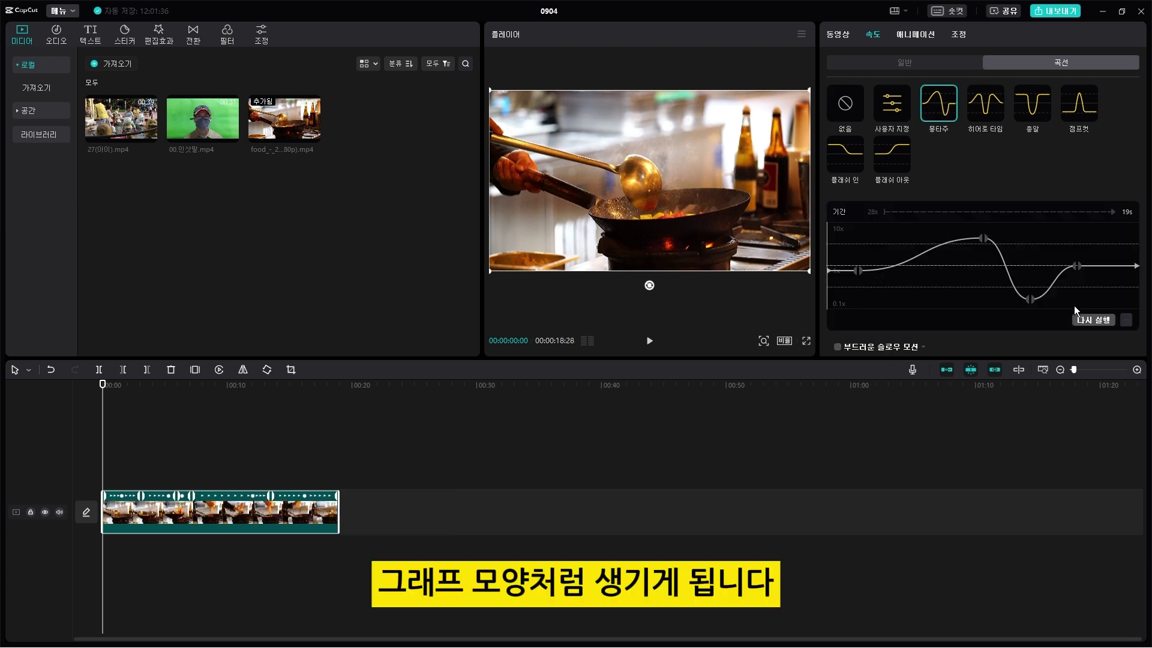
pyautogui.click(649, 340)
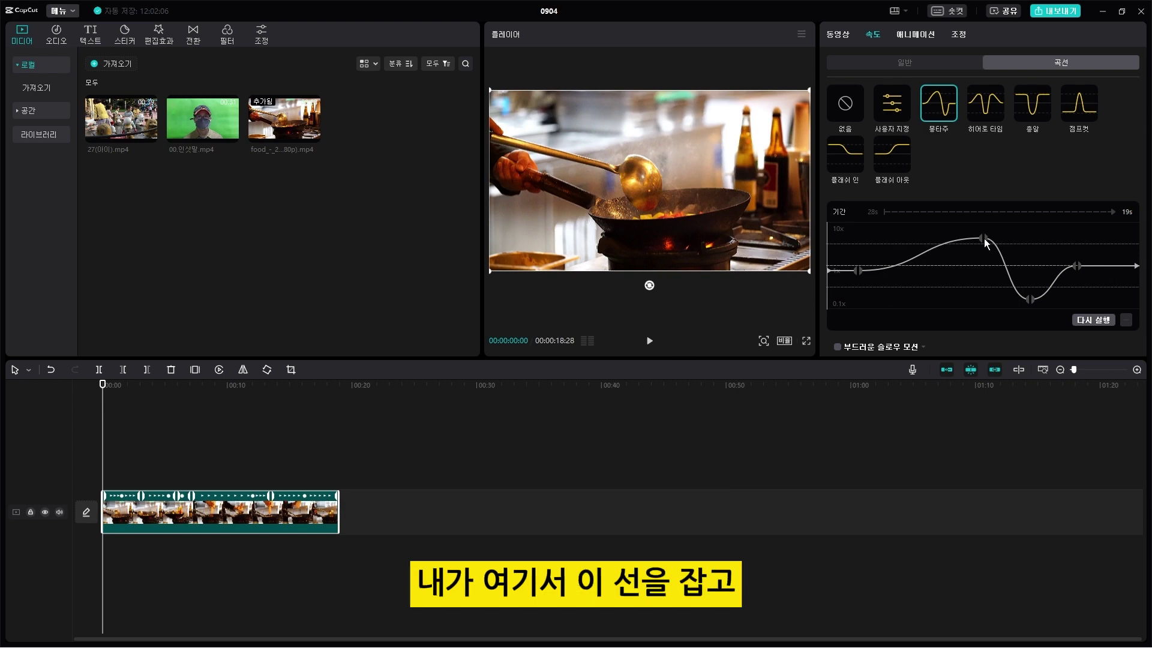
# Reshape the cooking clip's Montage (몽타주) curve: raise its peak to the 10x limit and shift the peak, dip and last point earlier
pyautogui.moveTo(984, 238); pyautogui.dragTo(921, 221)
pyautogui.moveTo(1031, 301); pyautogui.dragTo(994, 303)
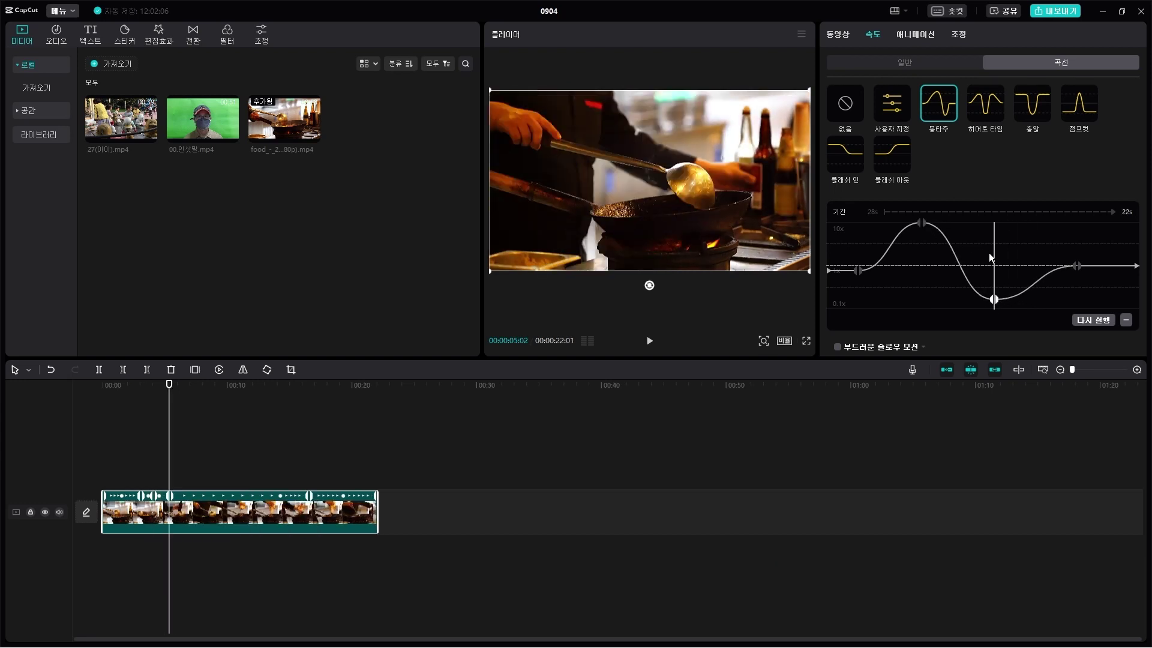
pyautogui.moveTo(1074, 265); pyautogui.dragTo(1053, 265)
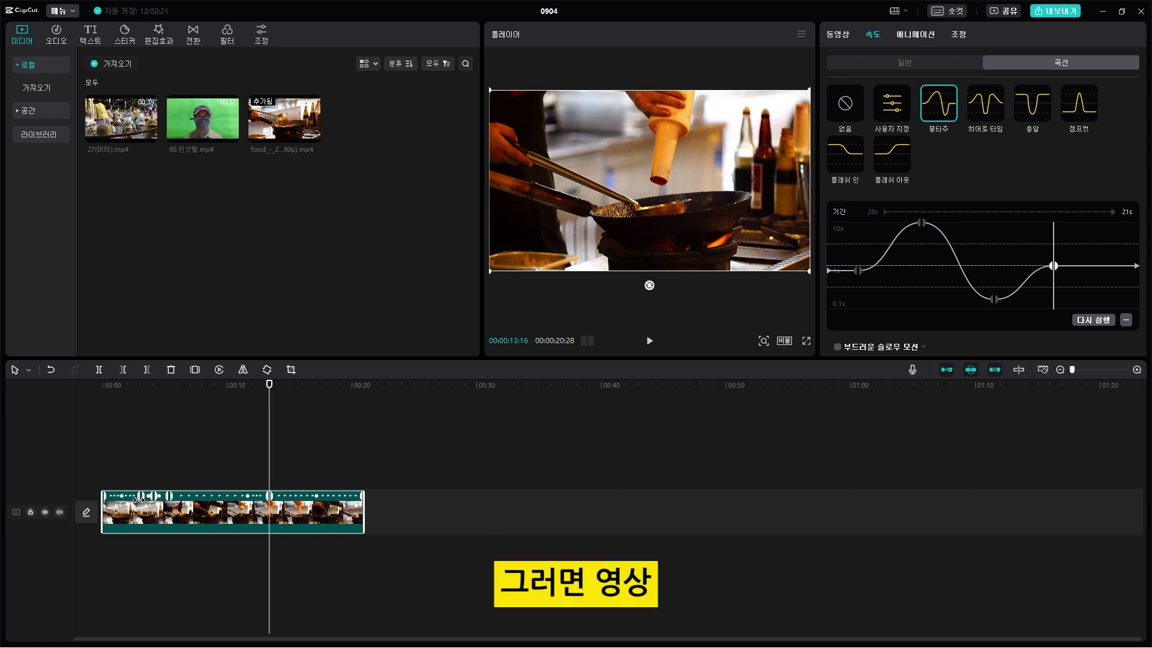
# Adjust the speed segment lengths on the cooking clip in the timeline and rejoin the split Montage curve points into one smooth line
pyautogui.moveTo(140, 495); pyautogui.dragTo(128, 501)
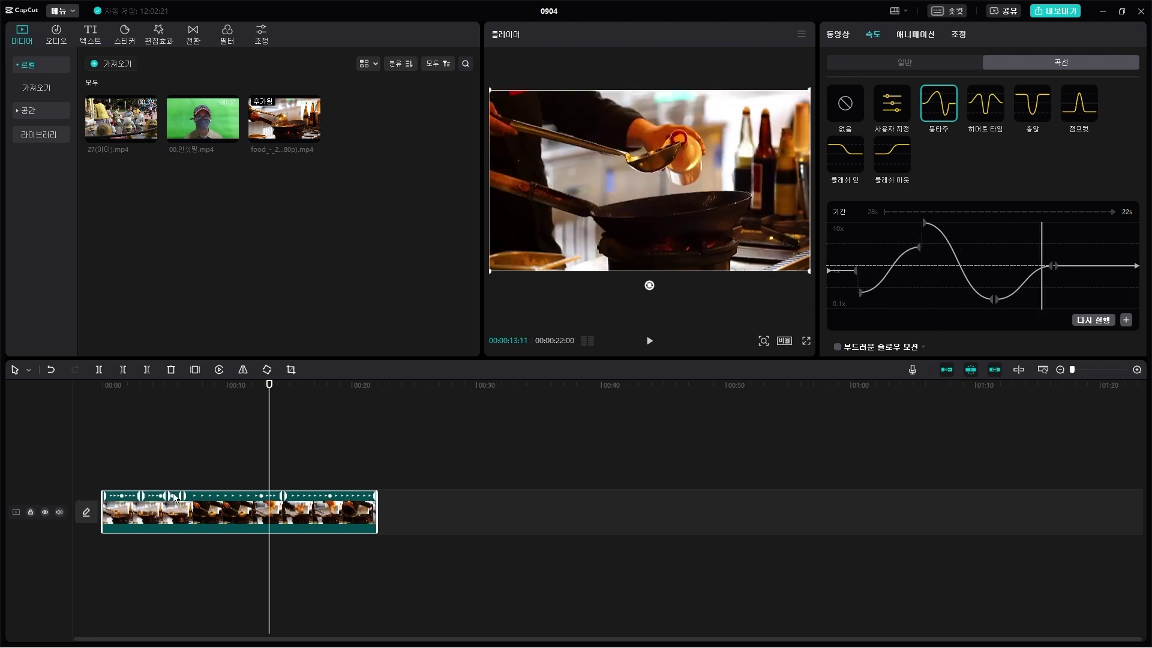
pyautogui.moveTo(173, 495); pyautogui.dragTo(233, 493)
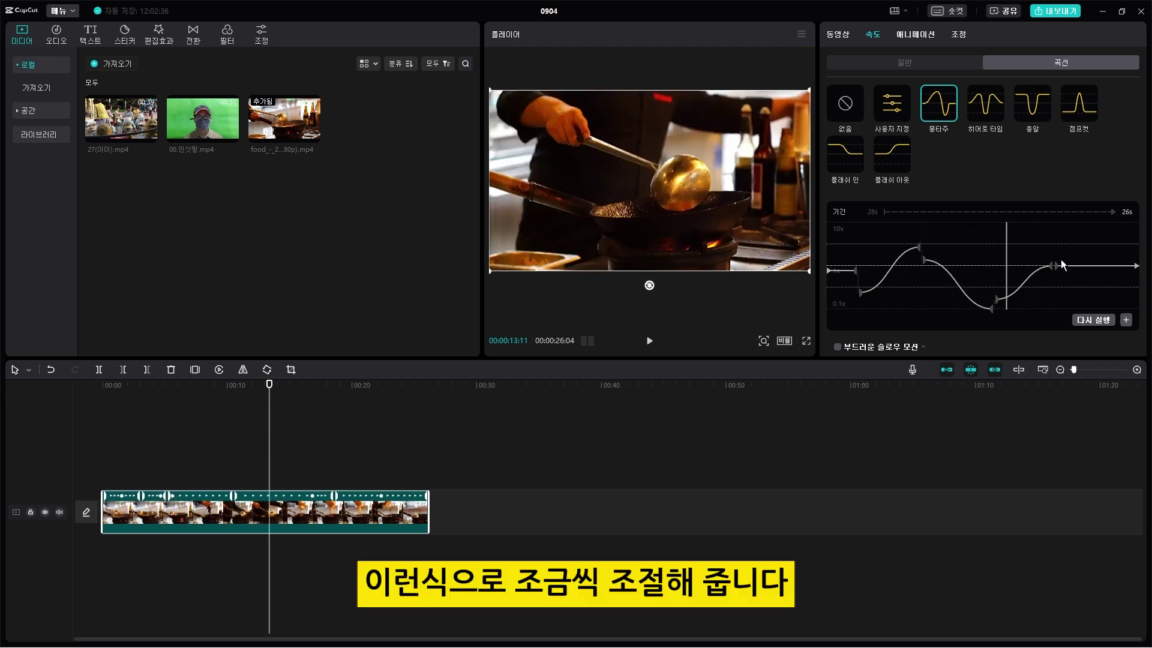
pyautogui.moveTo(989, 310); pyautogui.dragTo(992, 300)
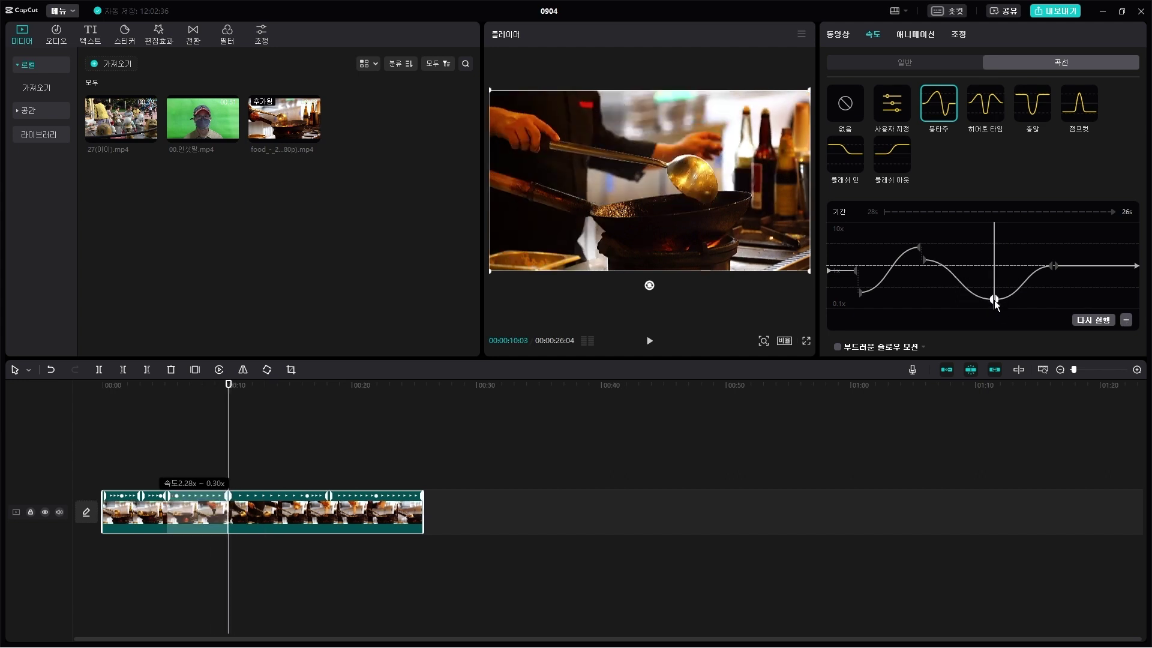
pyautogui.click(923, 254)
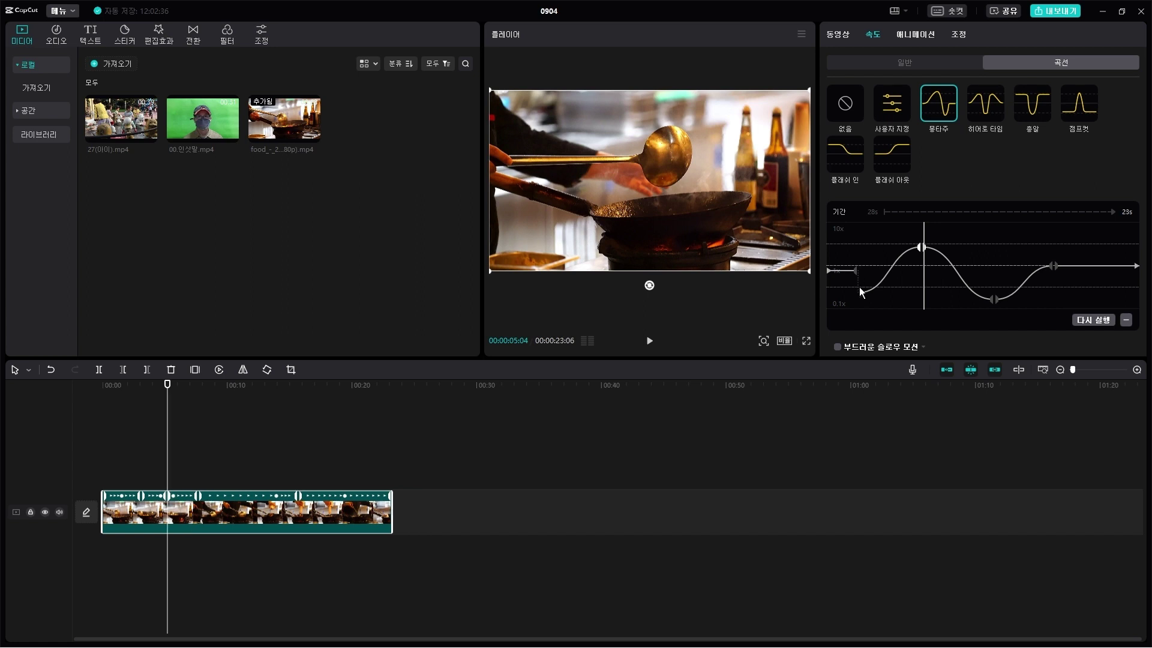
pyautogui.moveTo(859, 288); pyautogui.dragTo(864, 271)
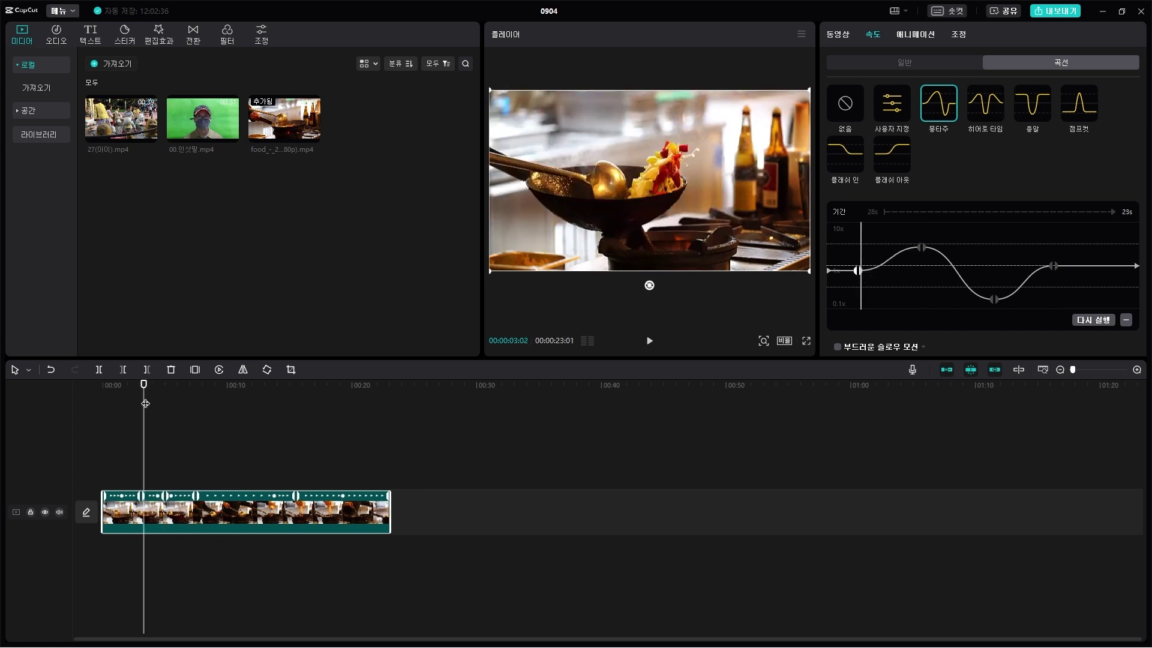
# Play the cooking clip from the start to preview the smoothed Montage curve
pyautogui.moveTo(145, 403); pyautogui.dragTo(103, 391)
pyautogui.click(657, 340)
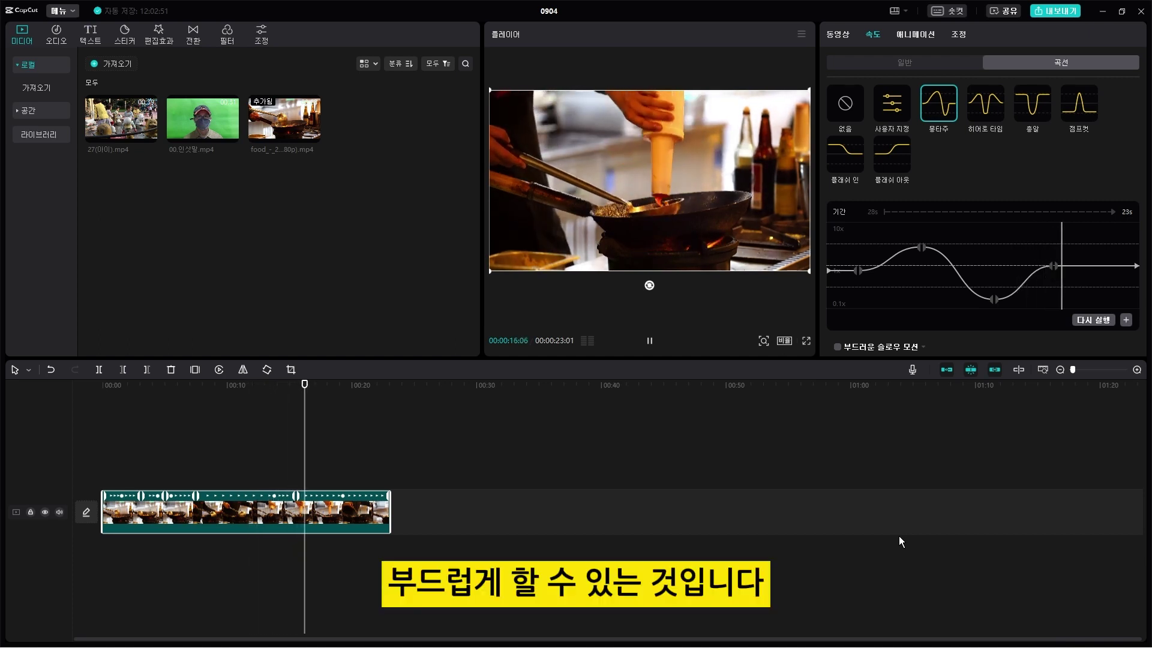
pyautogui.press('space')
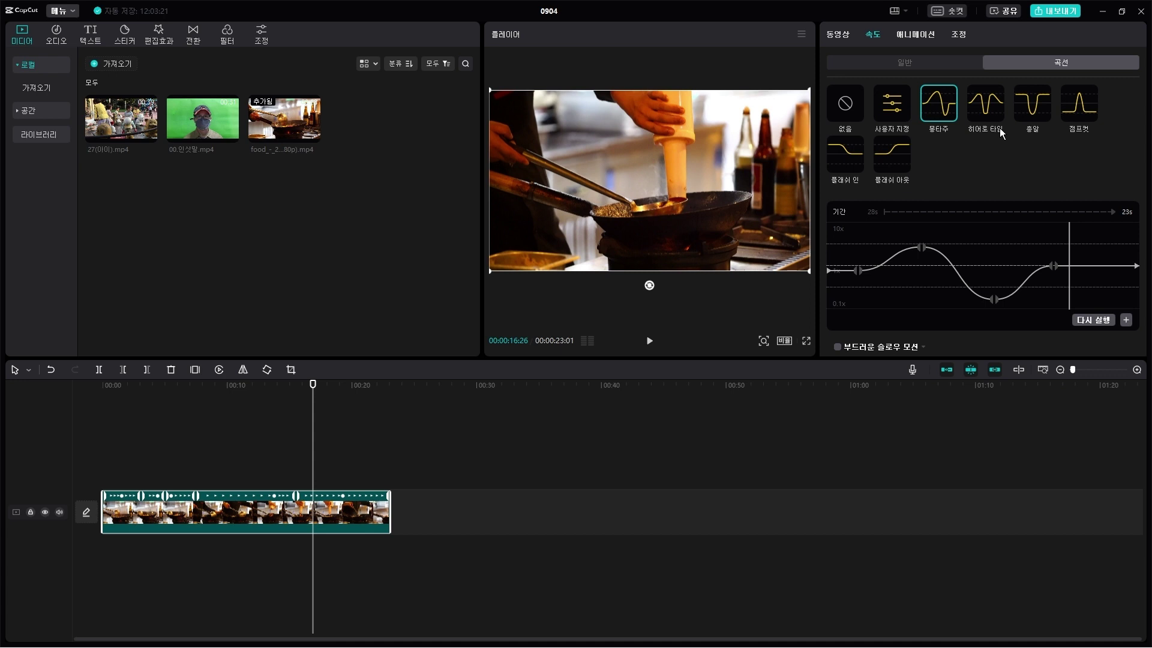
# Apply the Custom (사용자 지정) speed curve to the cooking clip and lower both halves of its first point to about 0.3x
pyautogui.click(893, 103)
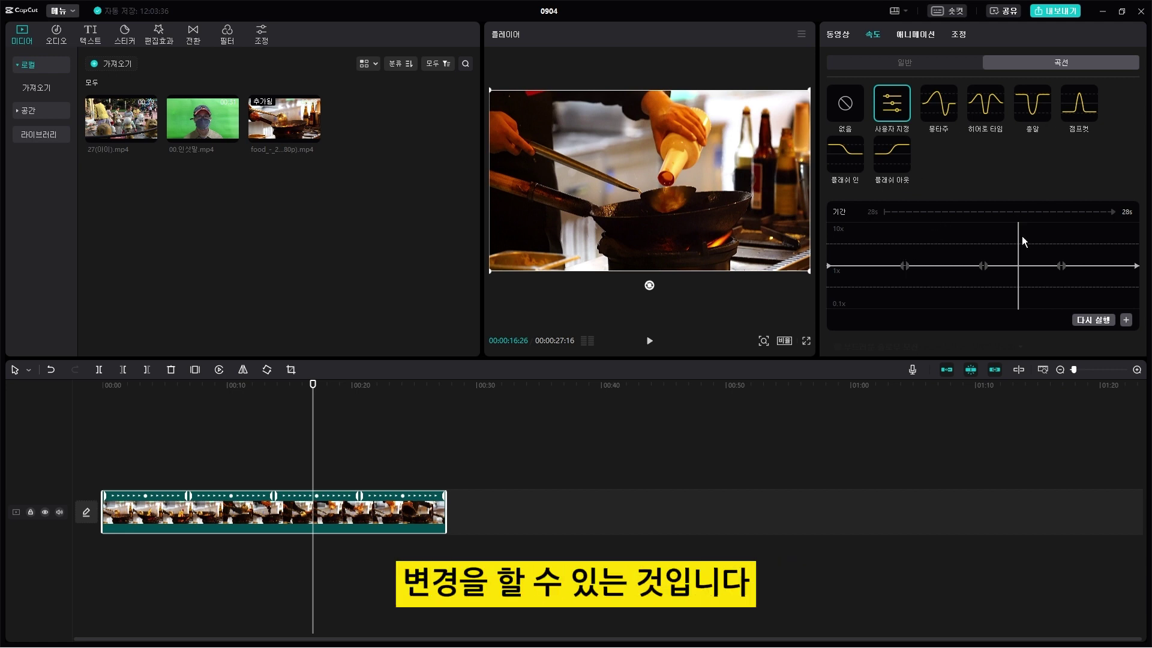
pyautogui.moveTo(1017, 236); pyautogui.dragTo(907, 297)
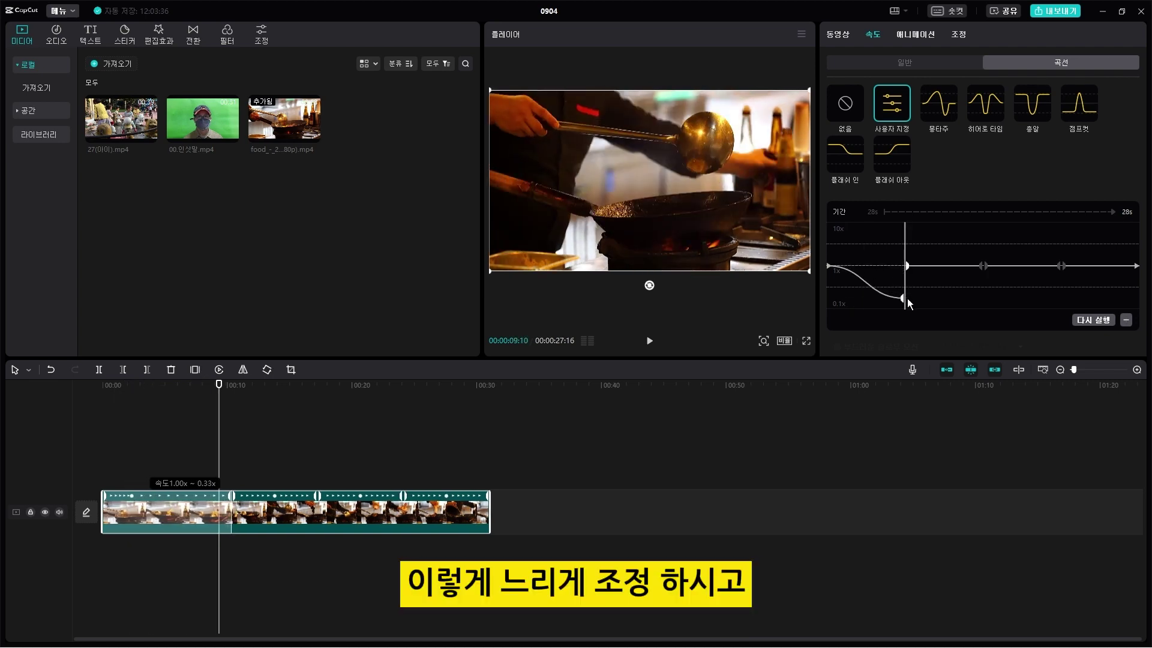
pyautogui.click(847, 279)
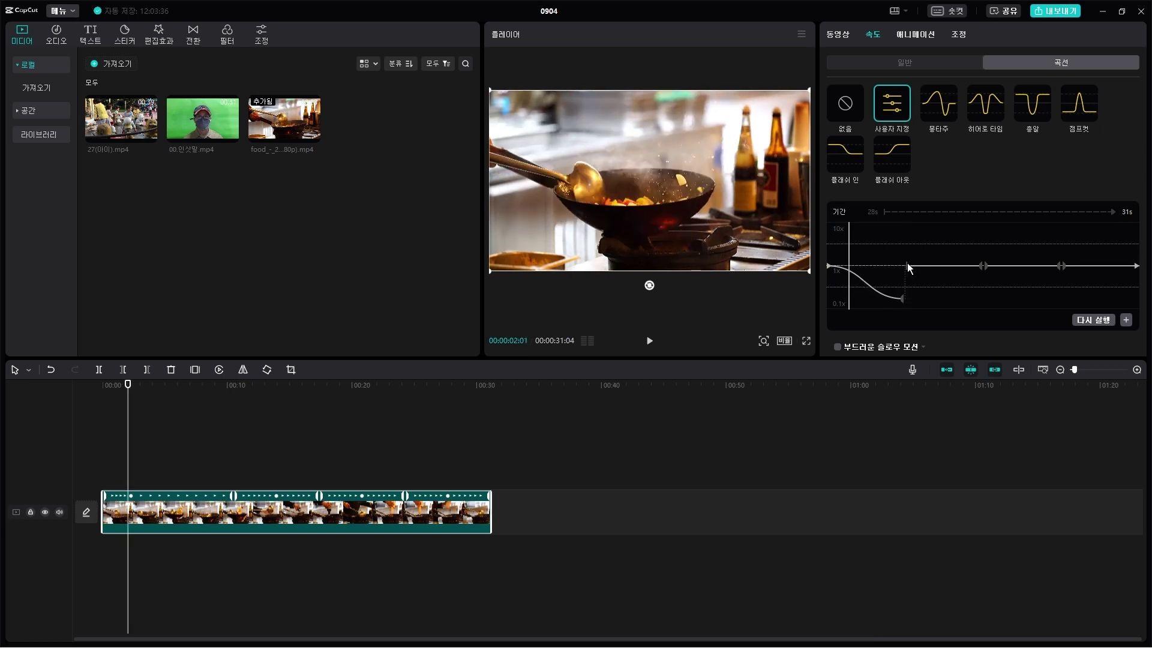
pyautogui.moveTo(907, 263); pyautogui.dragTo(907, 298)
# Check the slowed first section of the custom curve and play the clip from the start
pyautogui.click(830, 268)
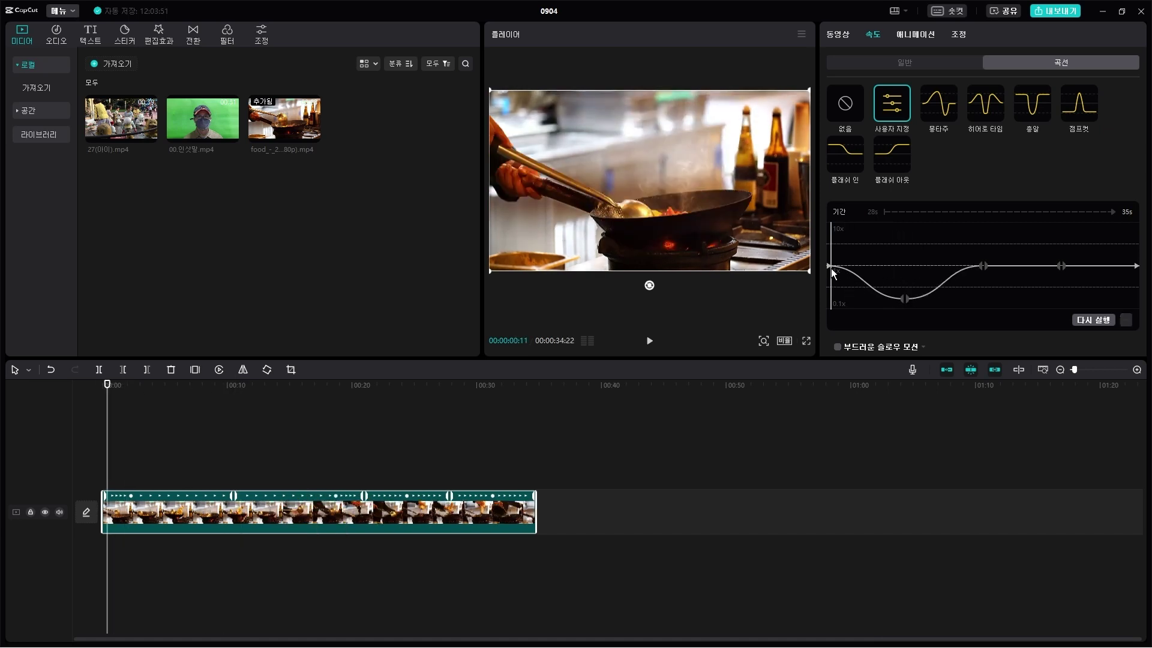
pyautogui.click(847, 276)
pyautogui.click(904, 297)
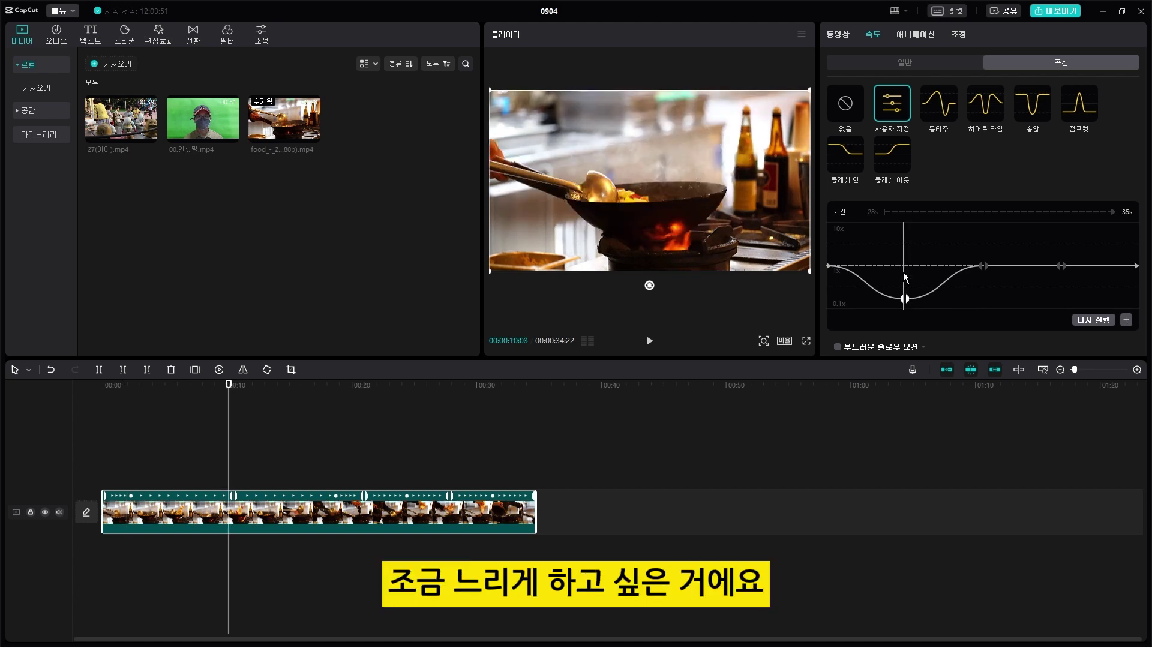
pyautogui.moveTo(902, 272); pyautogui.dragTo(819, 282)
pyautogui.click(652, 344)
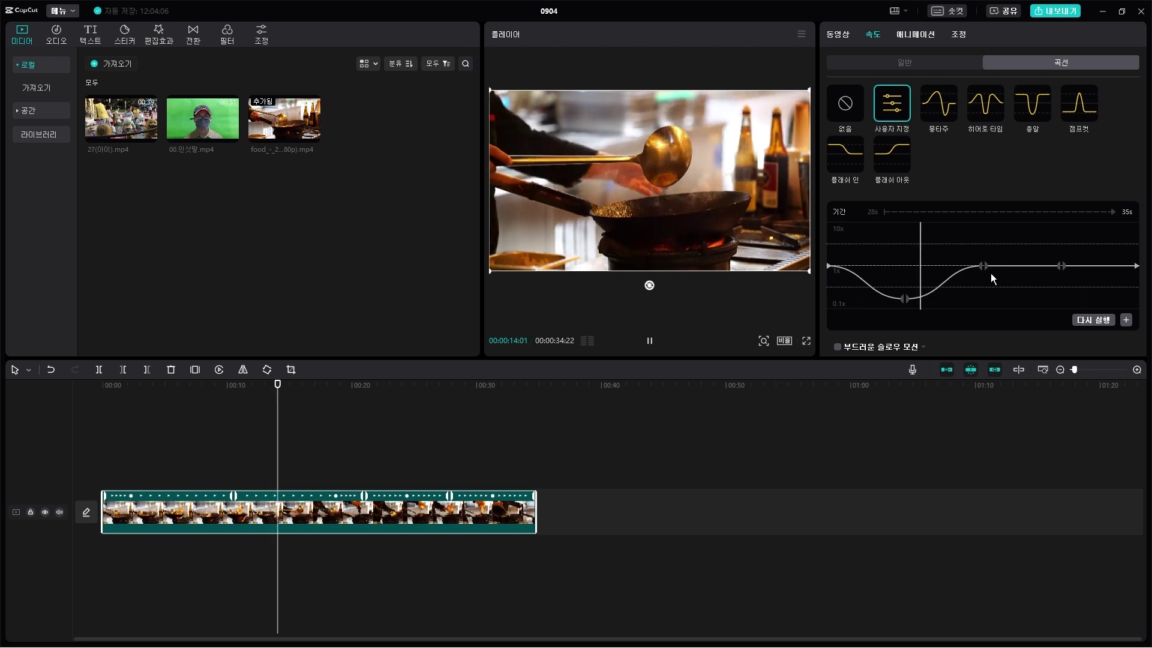
# Move the custom curve's second point earlier, add a point near the dip, and form a flat 0.1x stretch between the two low points
pyautogui.moveTo(982, 266); pyautogui.dragTo(970, 270)
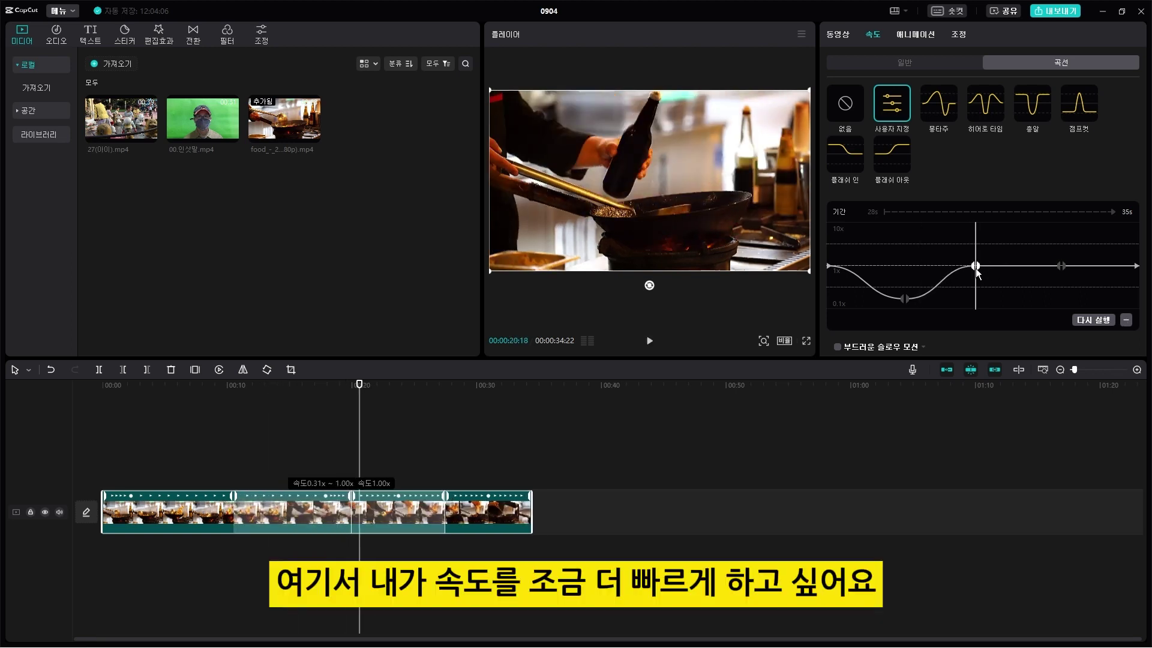
pyautogui.moveTo(904, 296); pyautogui.dragTo(907, 316)
pyautogui.click(926, 299)
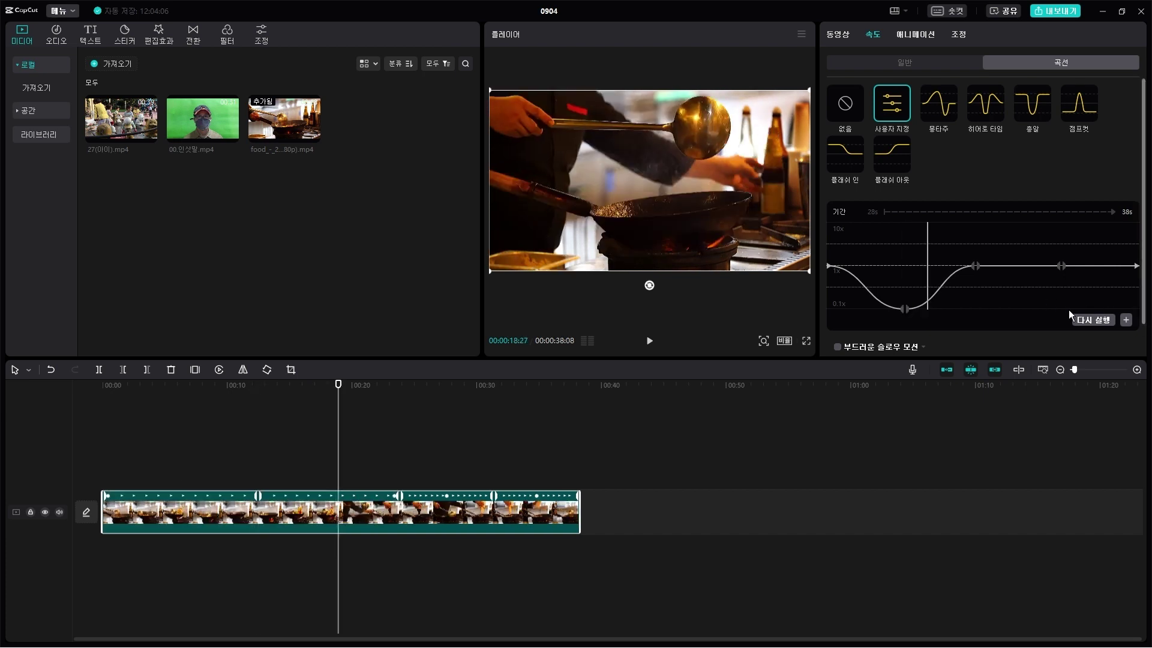
pyautogui.click(1126, 320)
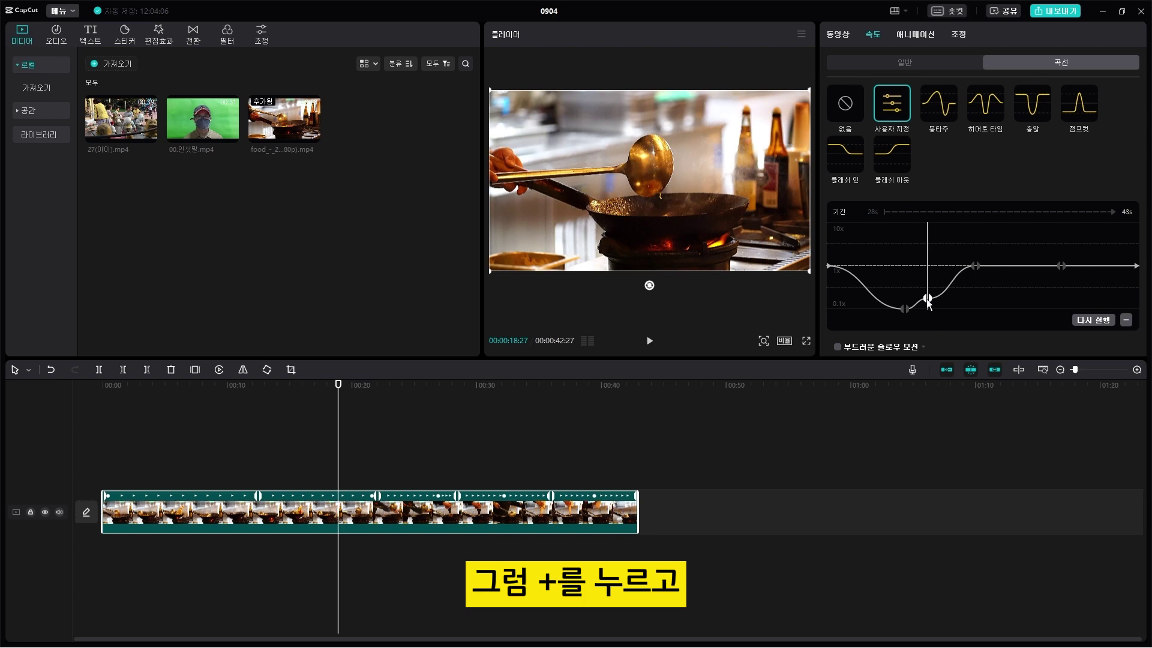
pyautogui.moveTo(926, 299); pyautogui.dragTo(886, 309)
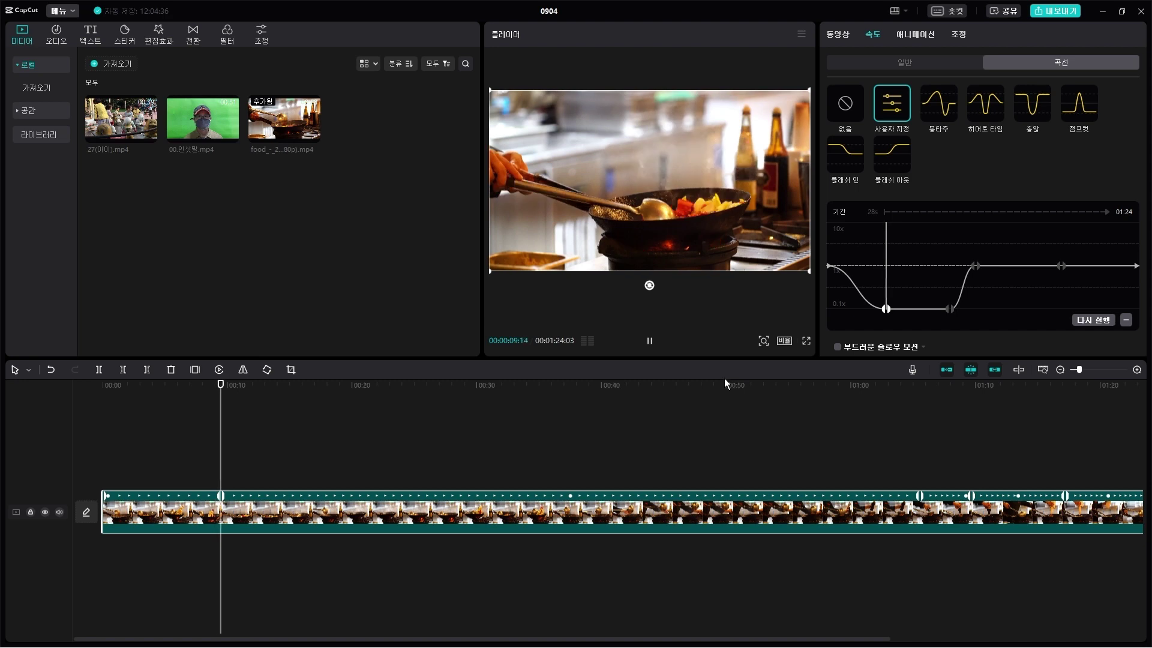
# Raise both low points of the custom curve to about 0.28x and preview the clip
pyautogui.click(886, 308)
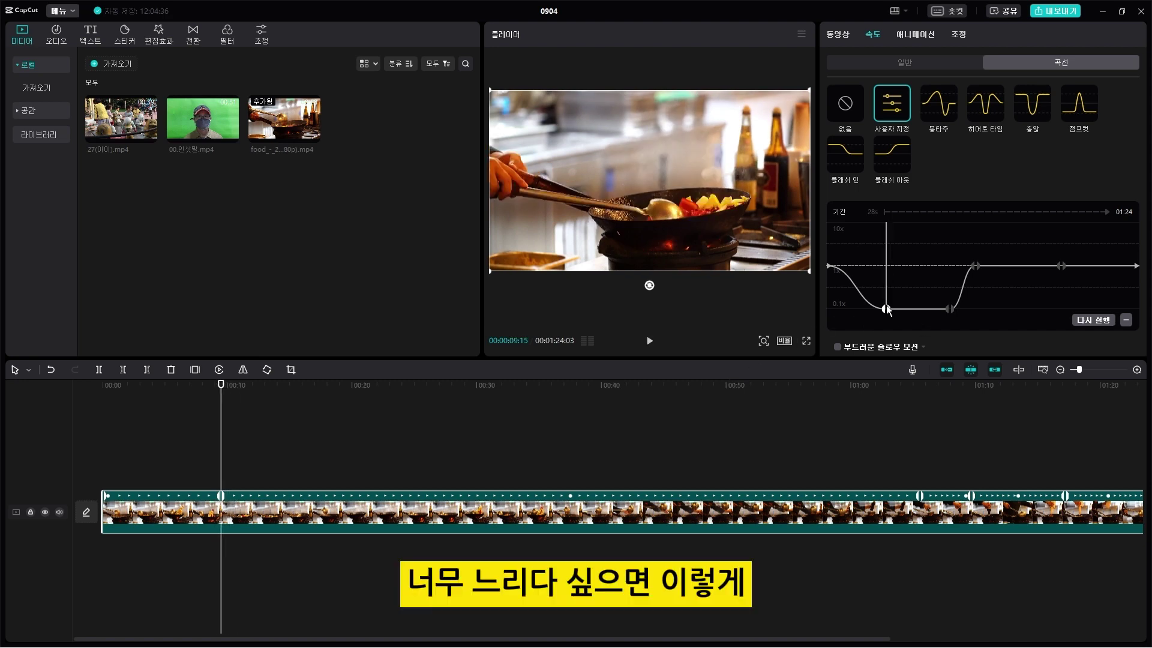
pyautogui.moveTo(886, 304); pyautogui.dragTo(949, 302)
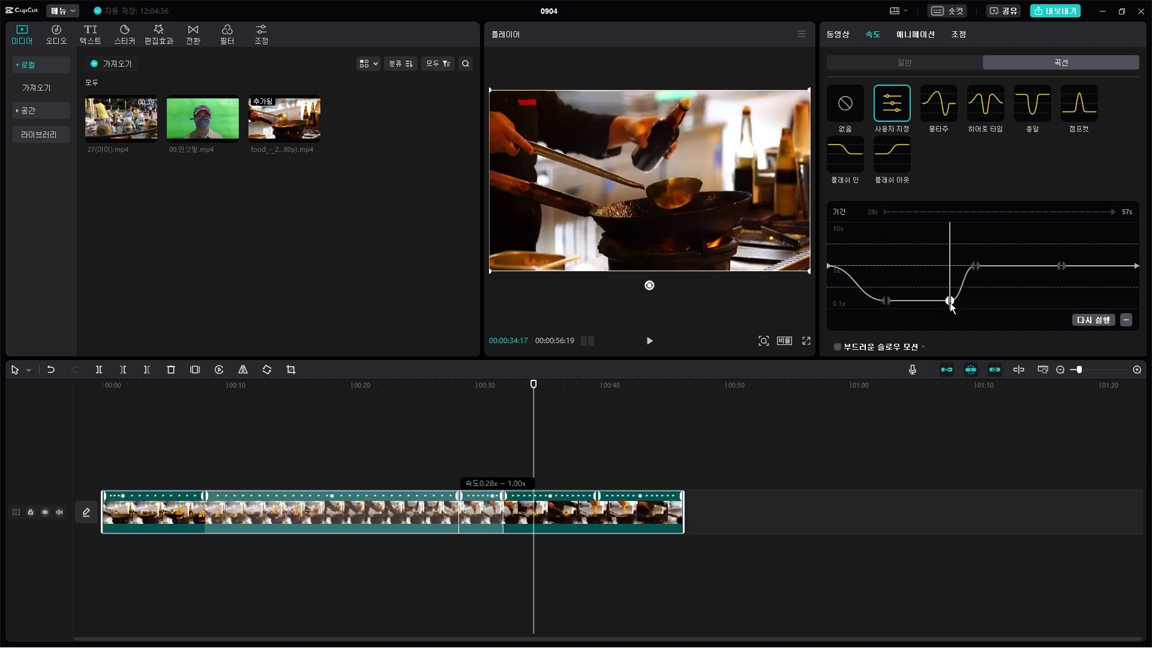
pyautogui.click(874, 289)
pyautogui.press('space')
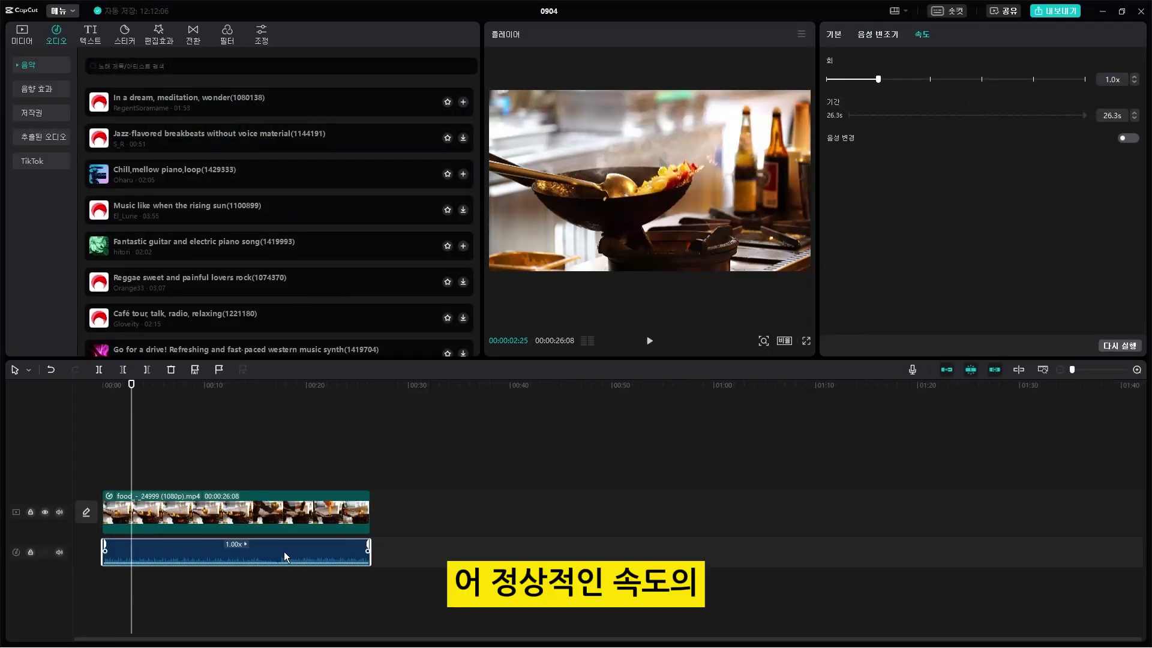
# Play the music clip from the start at normal speed
pyautogui.moveTo(135, 393); pyautogui.dragTo(107, 414)
pyautogui.press('space')
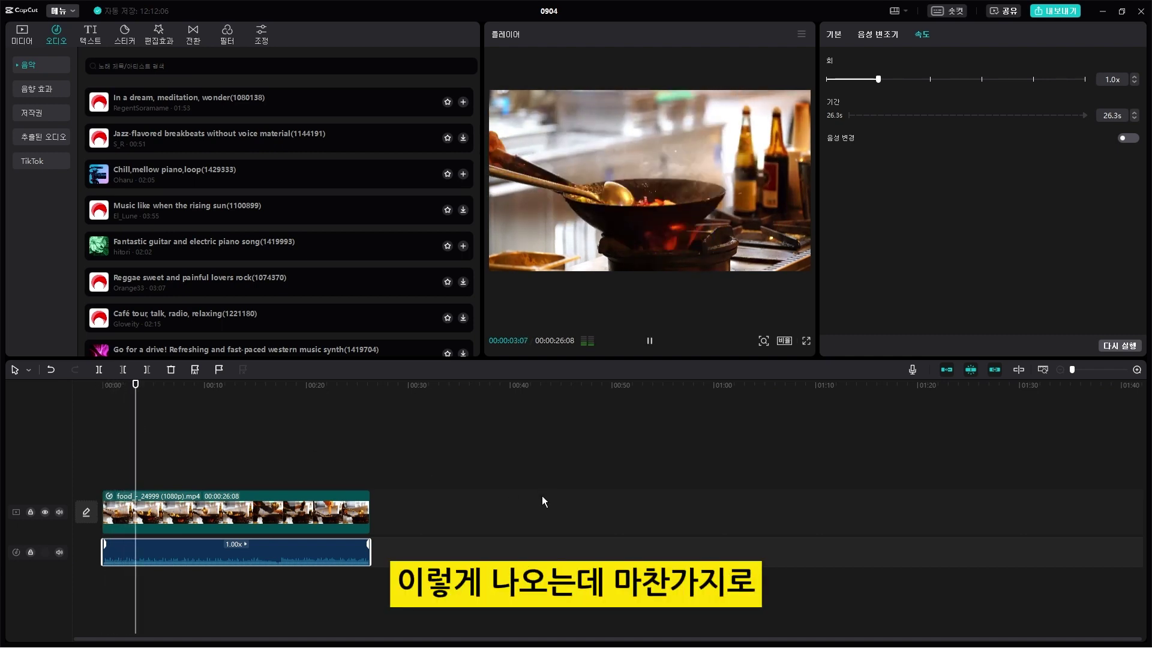
pyautogui.press('space')
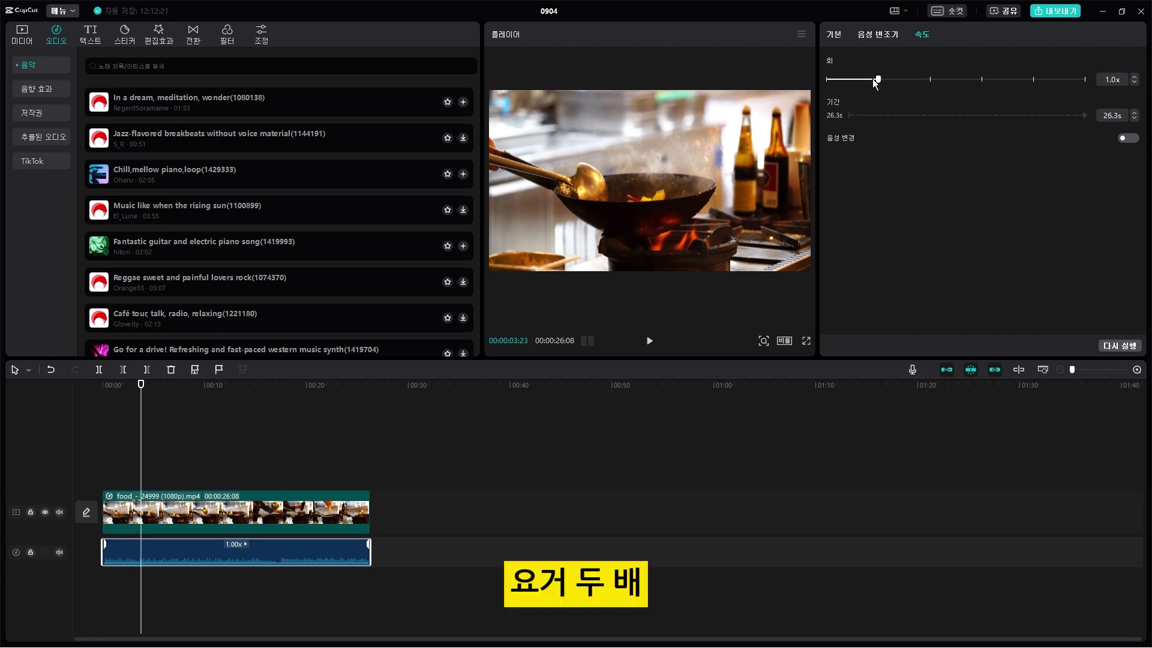
# Set the music clip's speed to 2.0x and play it from the start
pyautogui.moveTo(879, 79); pyautogui.dragTo(930, 79)
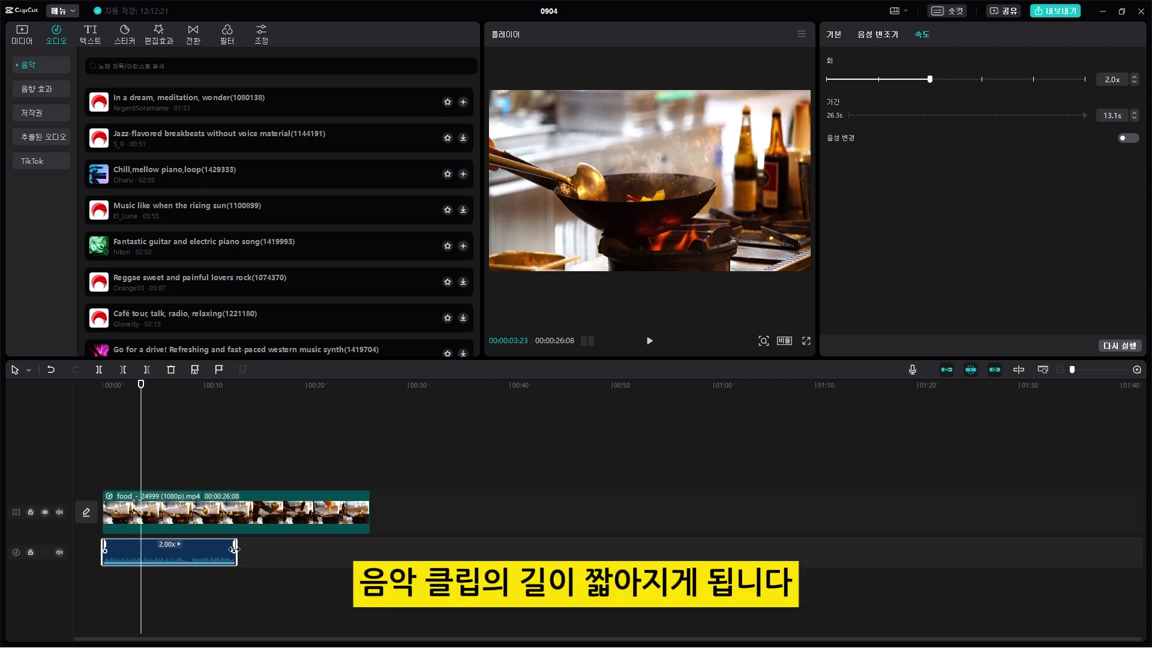
pyautogui.moveTo(142, 397); pyautogui.dragTo(103, 397)
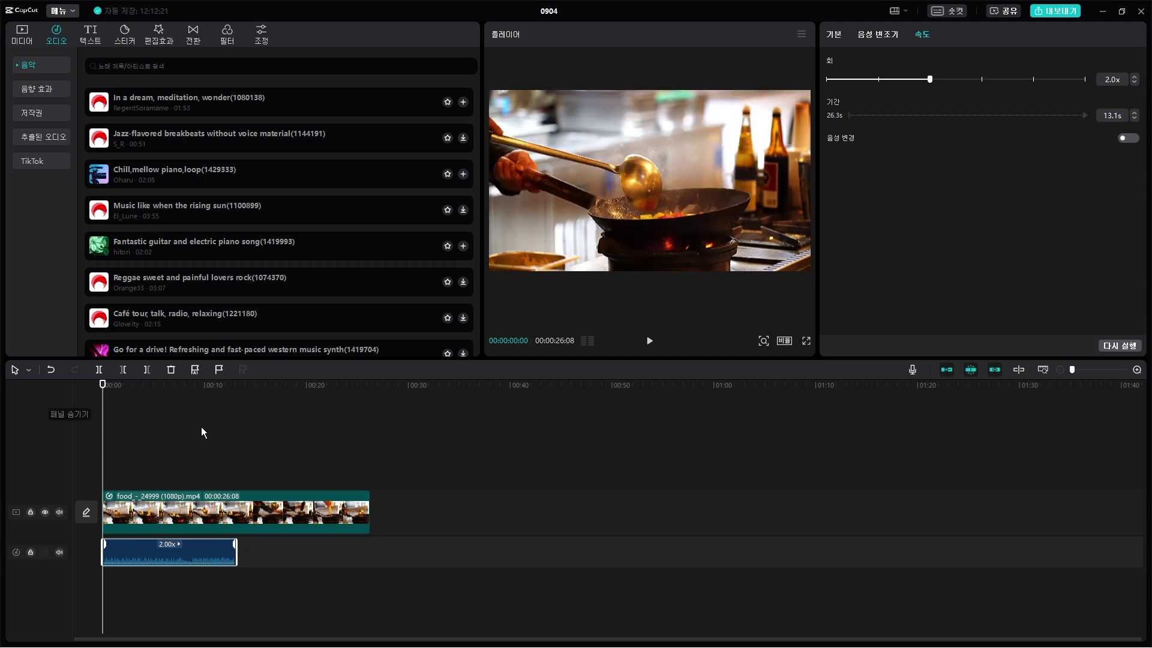
pyautogui.press('space')
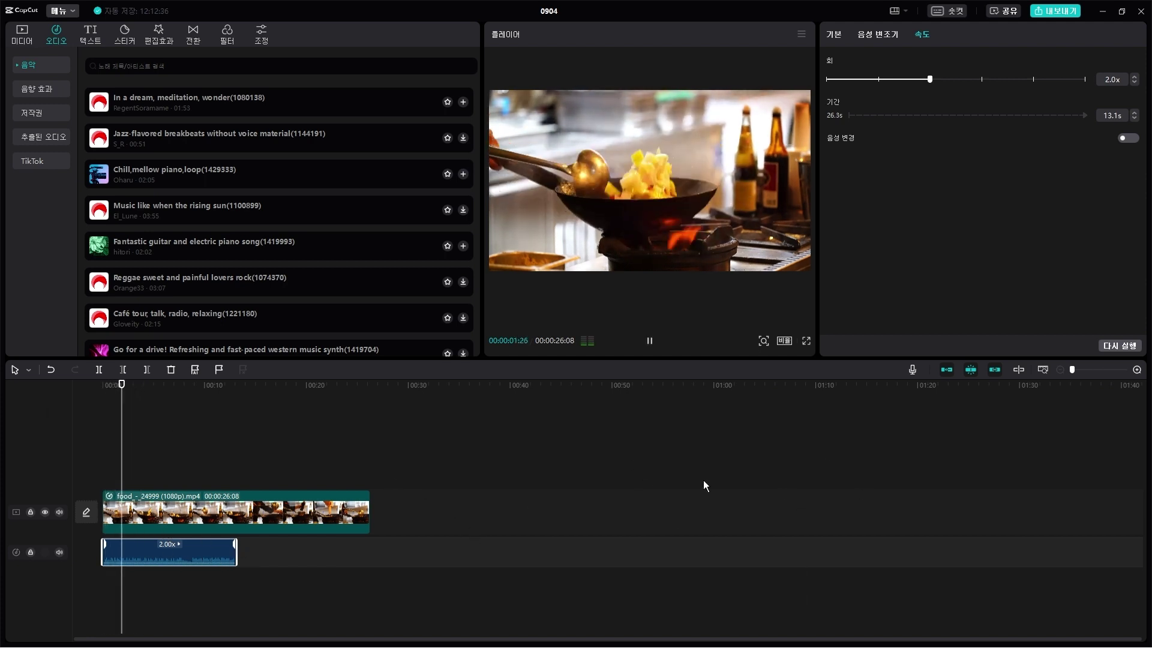
pyautogui.press('space')
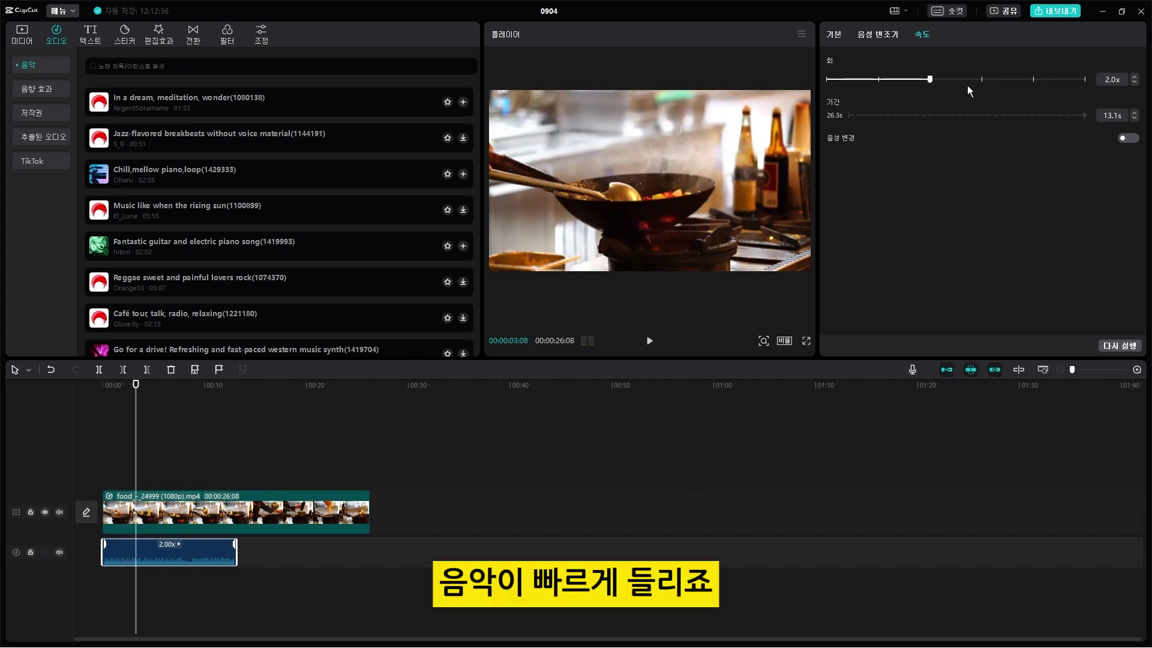
# Set the music clip's speed to 0.8x and preview it
pyautogui.moveTo(931, 78); pyautogui.dragTo(867, 81)
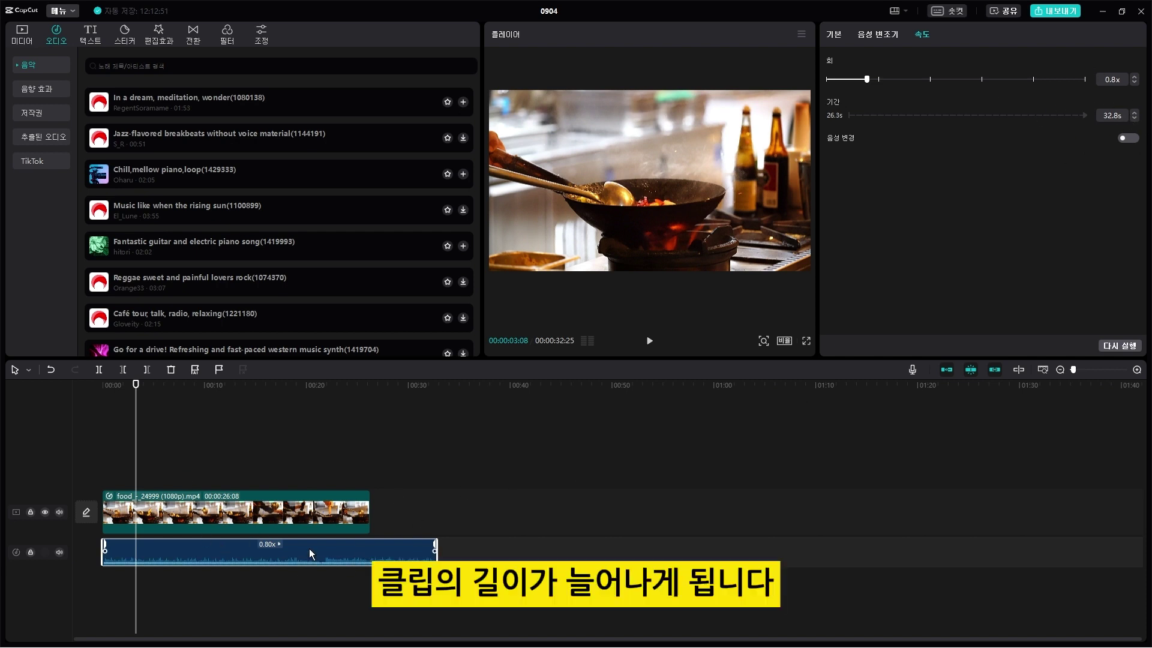
pyautogui.press('space')
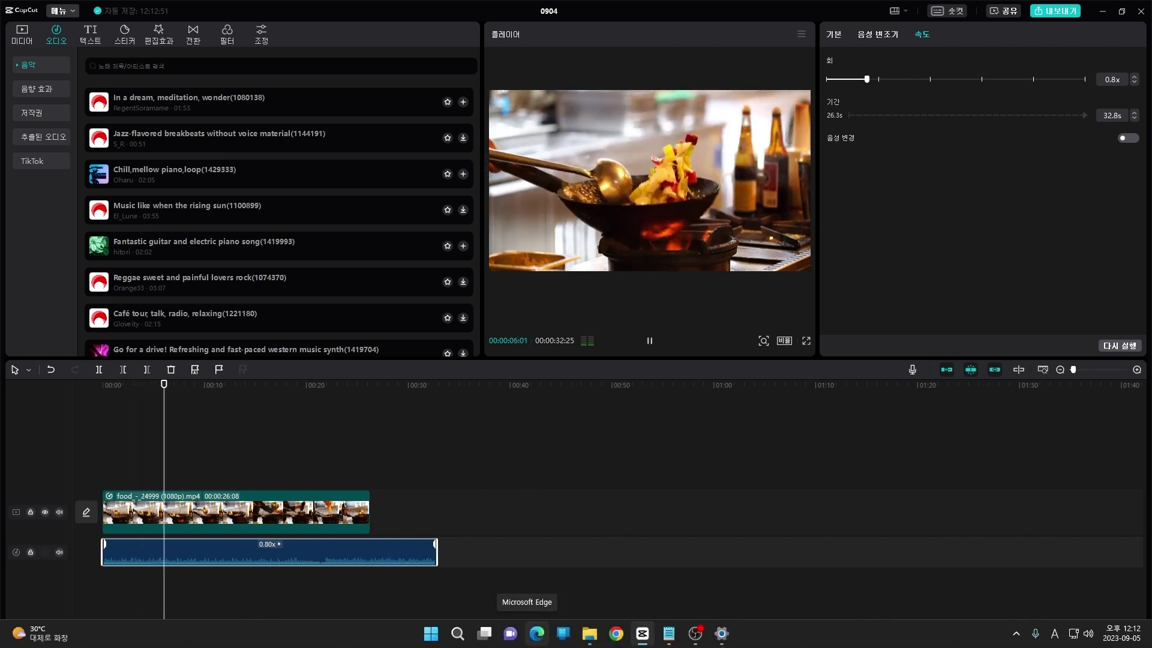
pyautogui.press('space')
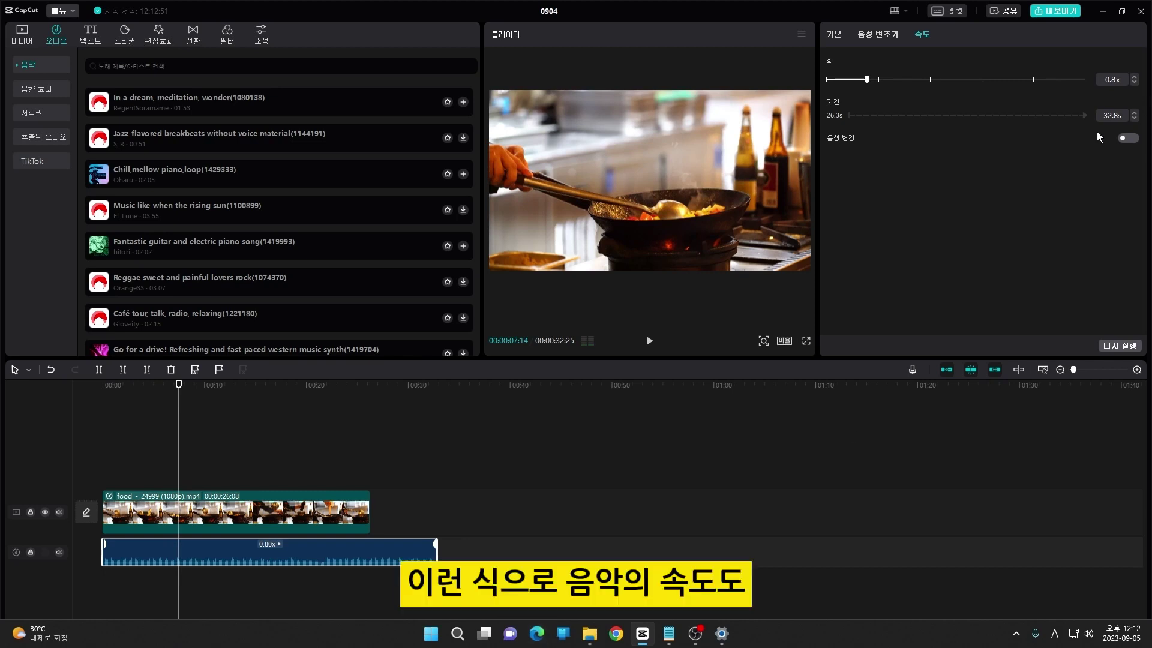